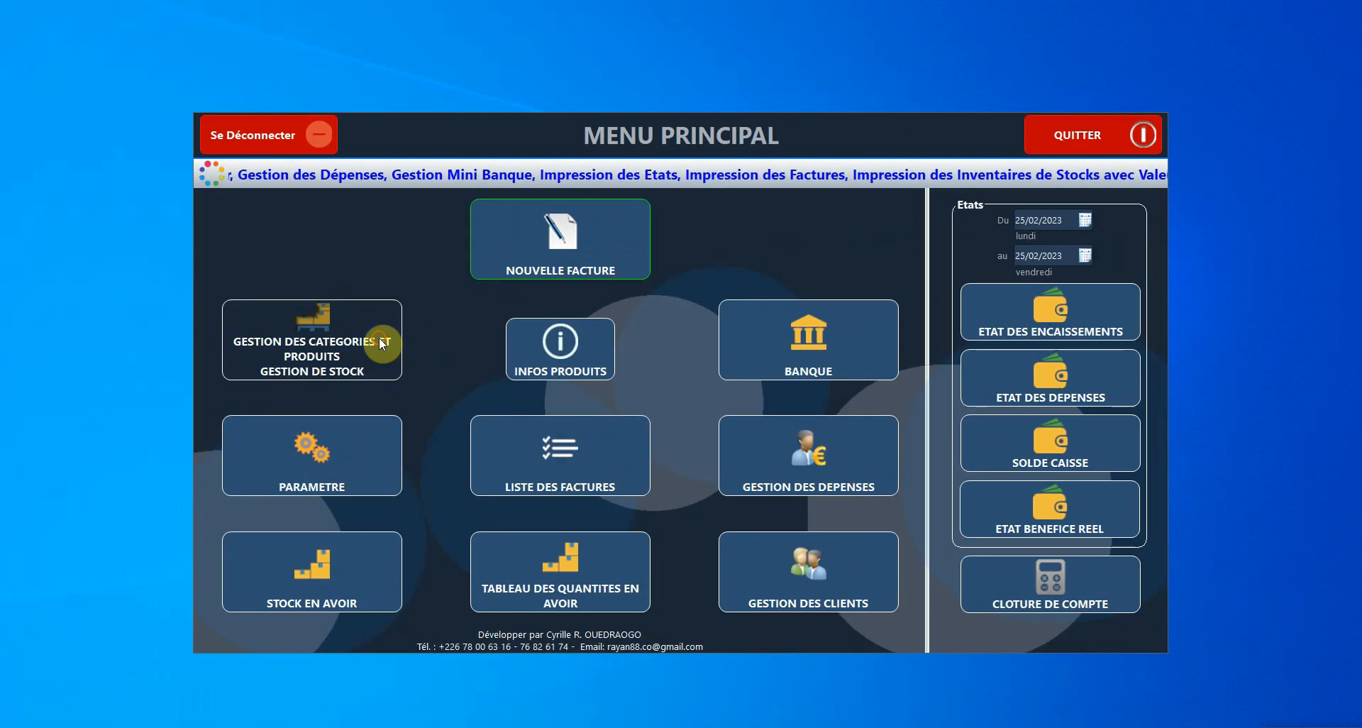
Open the category list in the categories, products and stock management.
left_click(517, 347)
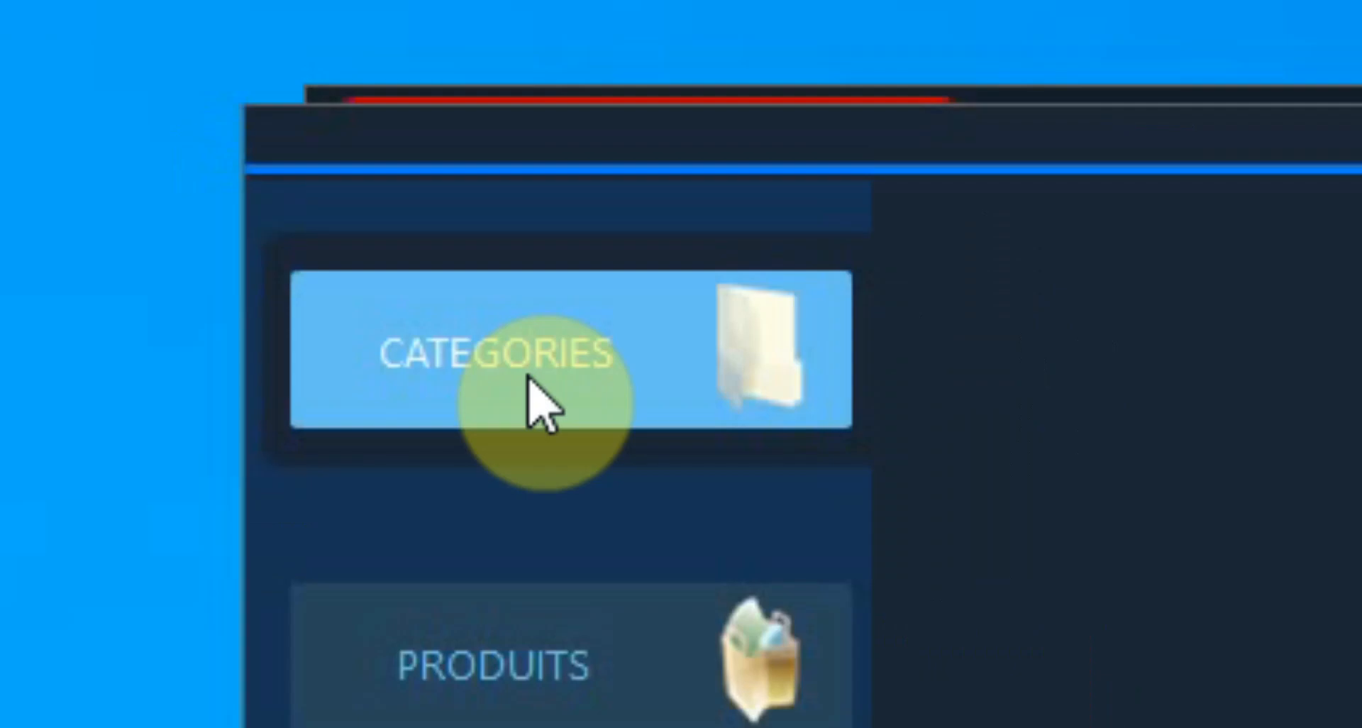
left_click(242, 178)
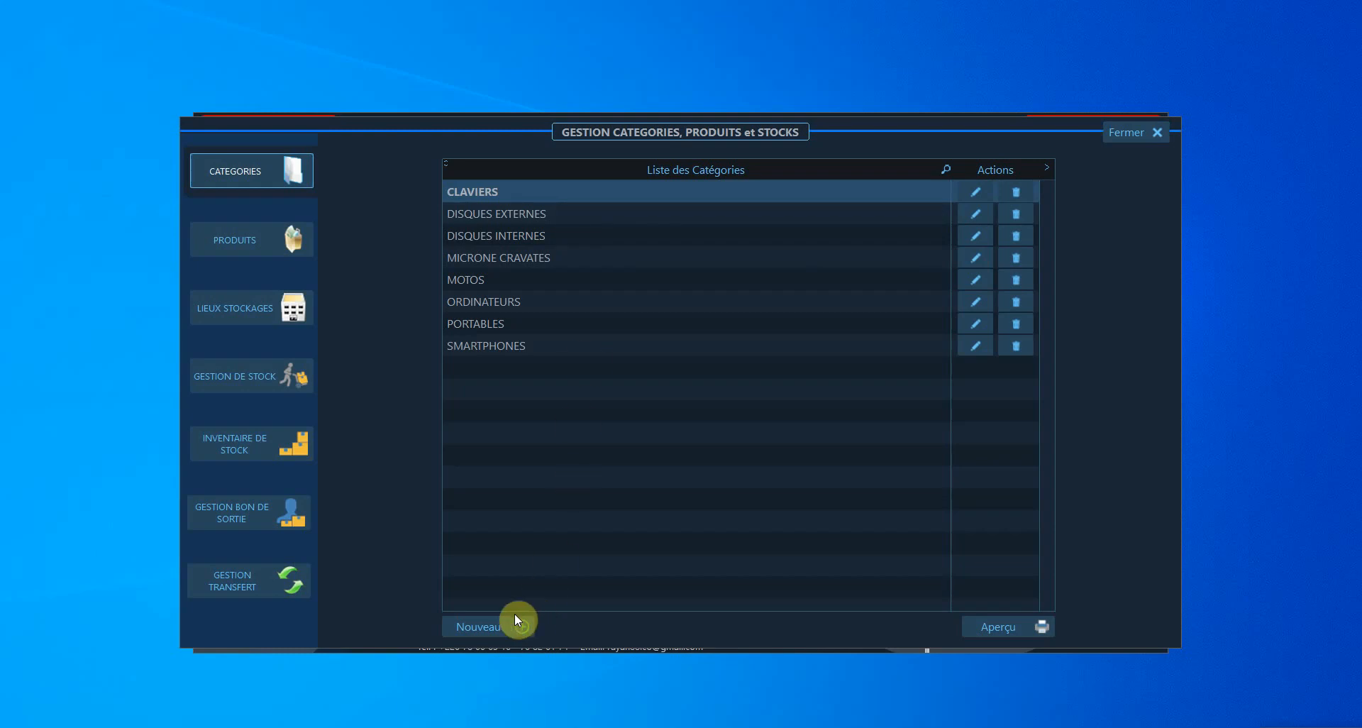
Create and save a new category named CAHIER 800P.
left_click(492, 633)
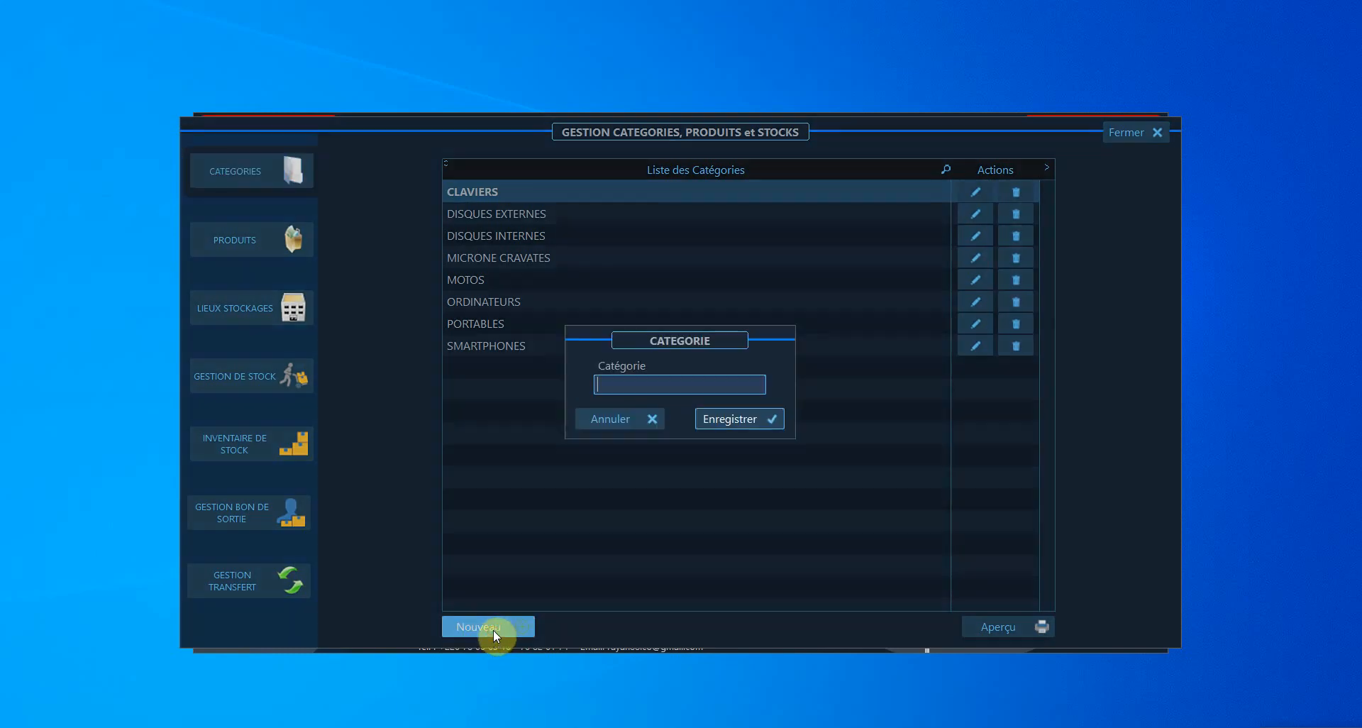
left_click(653, 386)
type("CAHIER")
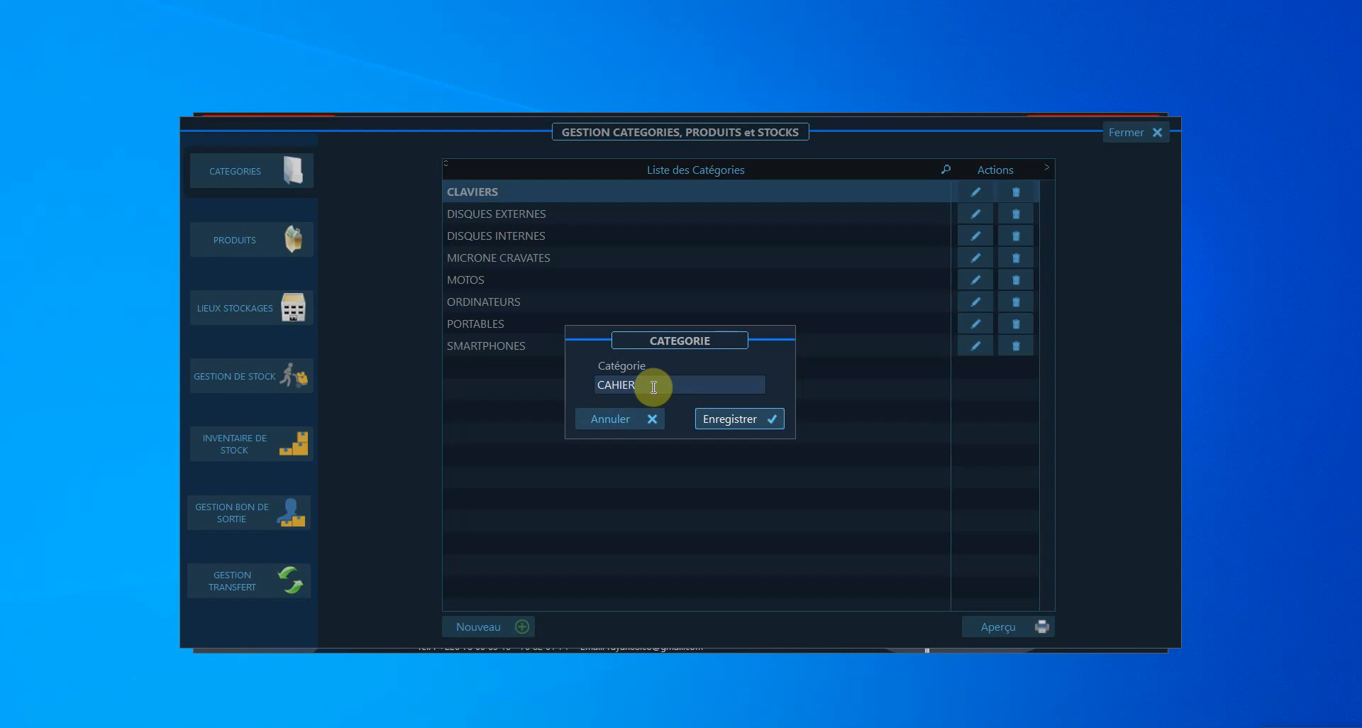
type(" 80")
type("P")
left_click(706, 418)
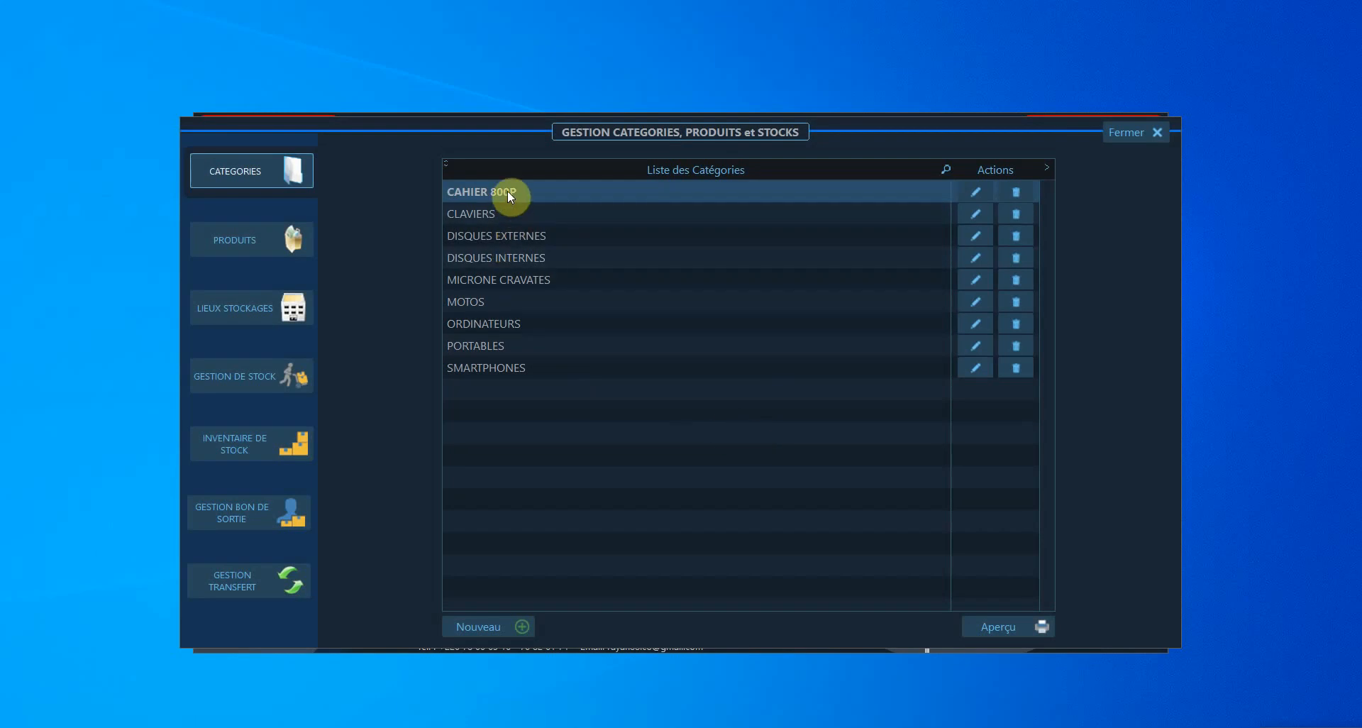
Rename the category CAHIER 800P as CAHIER 800PK and save the modification.
left_click(980, 188)
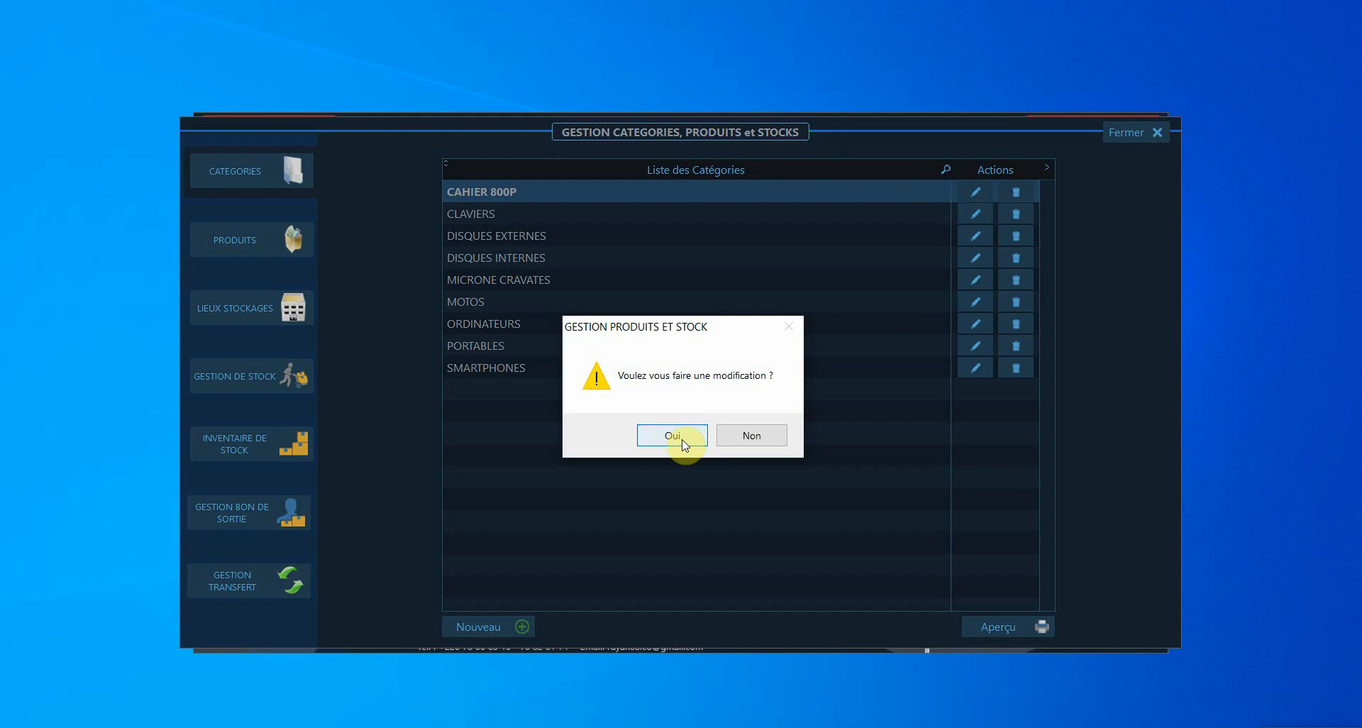
left_click(673, 435)
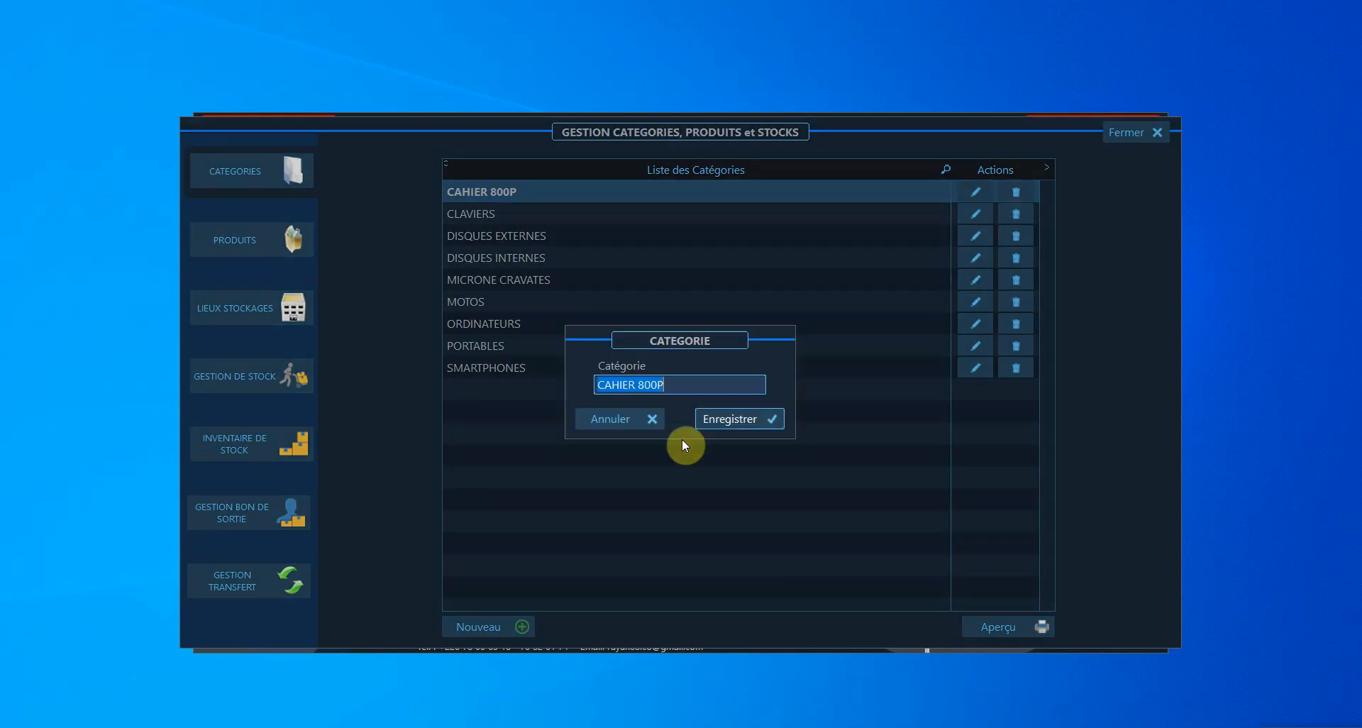
left_click(684, 383)
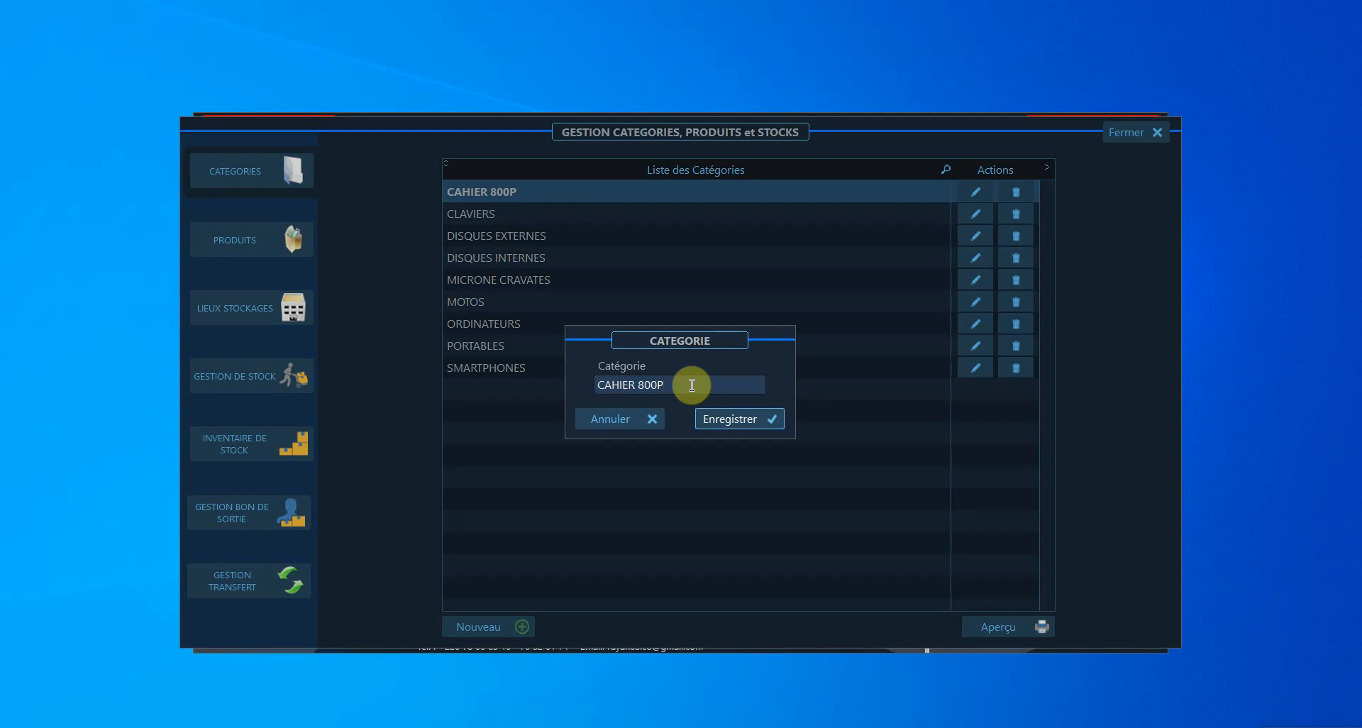
type("K")
left_click(741, 418)
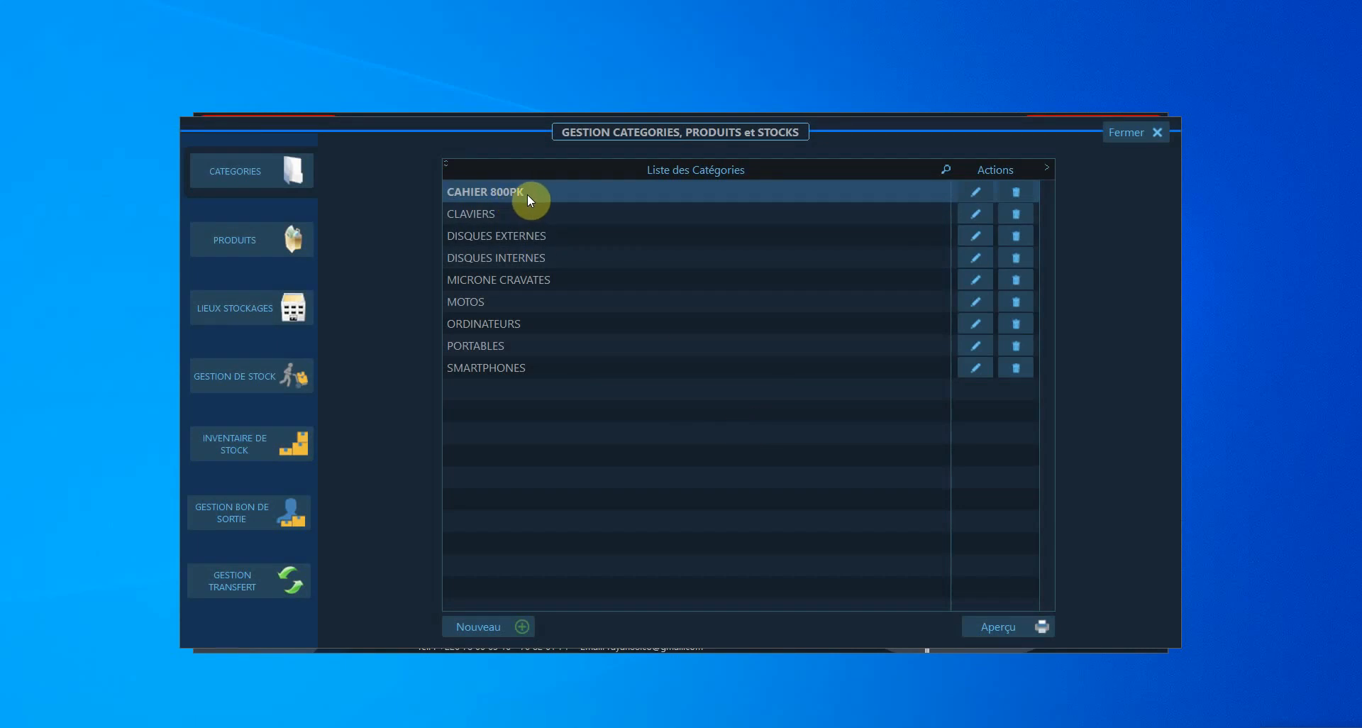
Delete the category CAHIER 800PK permanently.
left_click(1020, 198)
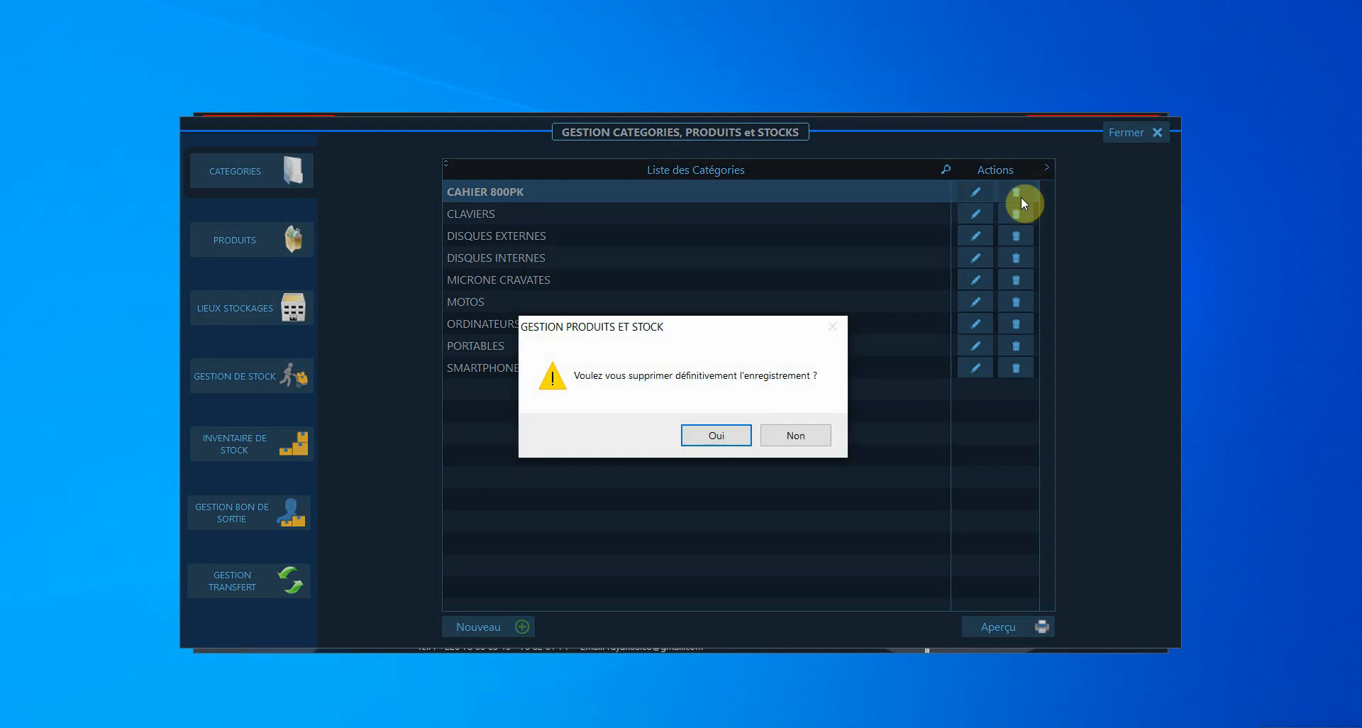
left_click(716, 435)
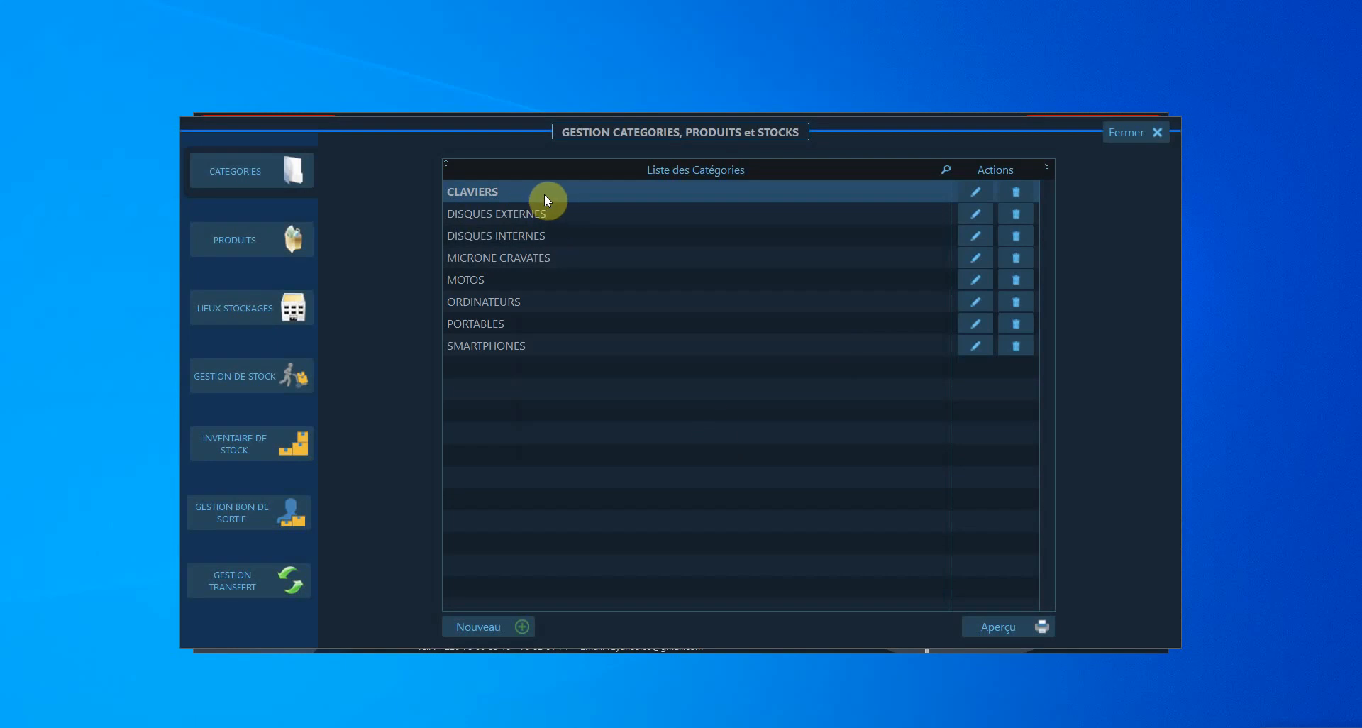
Correct the category name MICRONE CRAVATES to MICRO CRAVATE and save it.
left_click(493, 259)
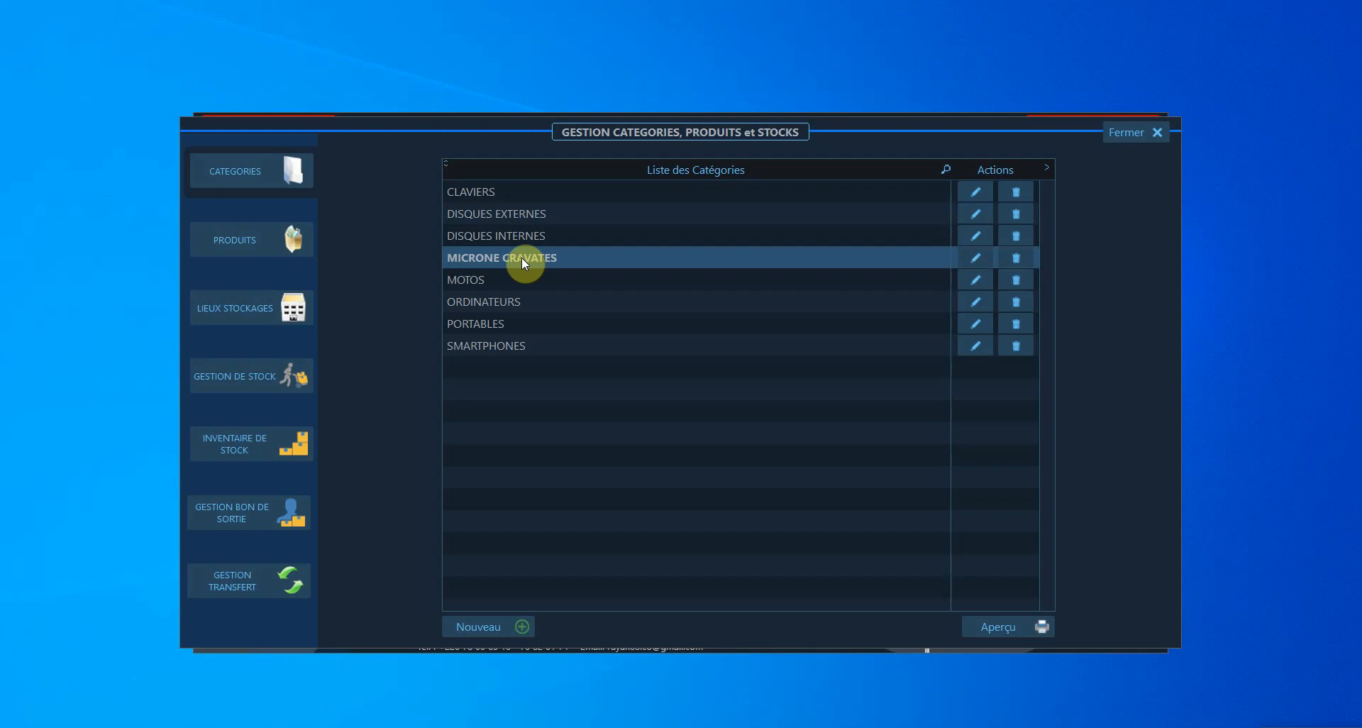
left_click(976, 257)
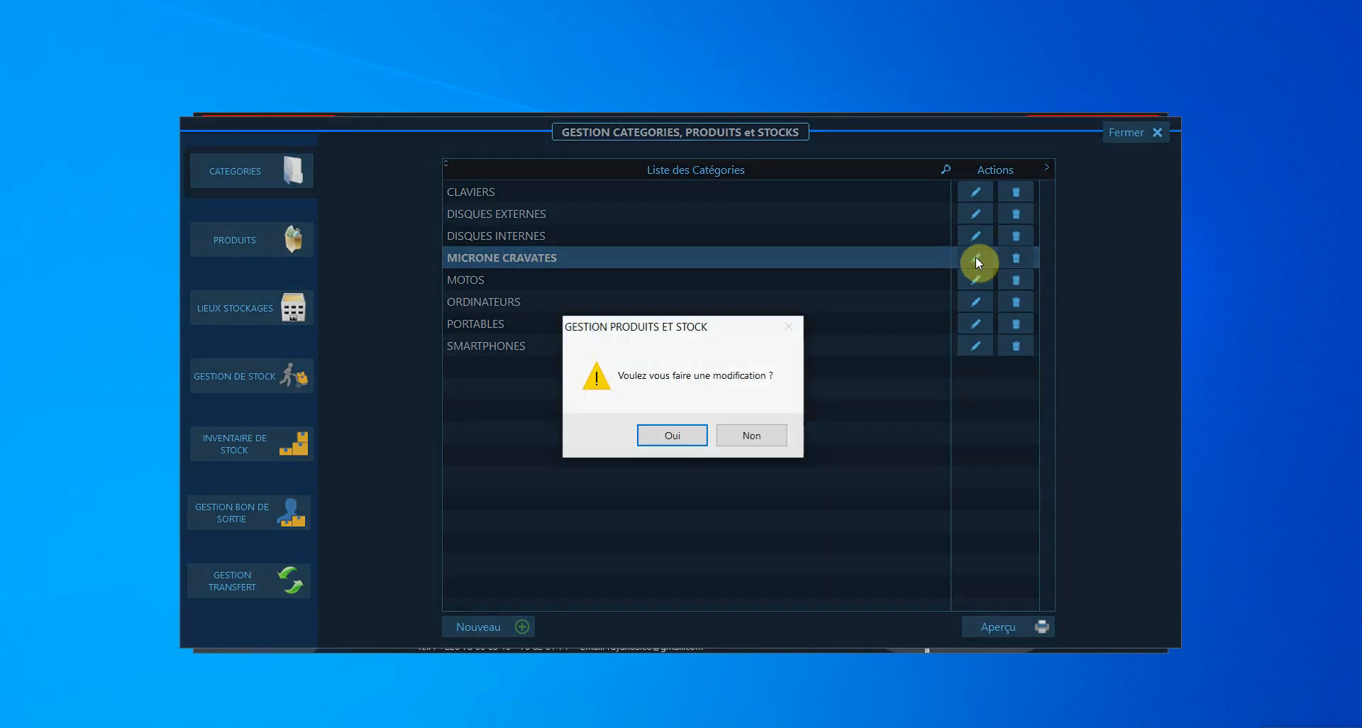
left_click(687, 436)
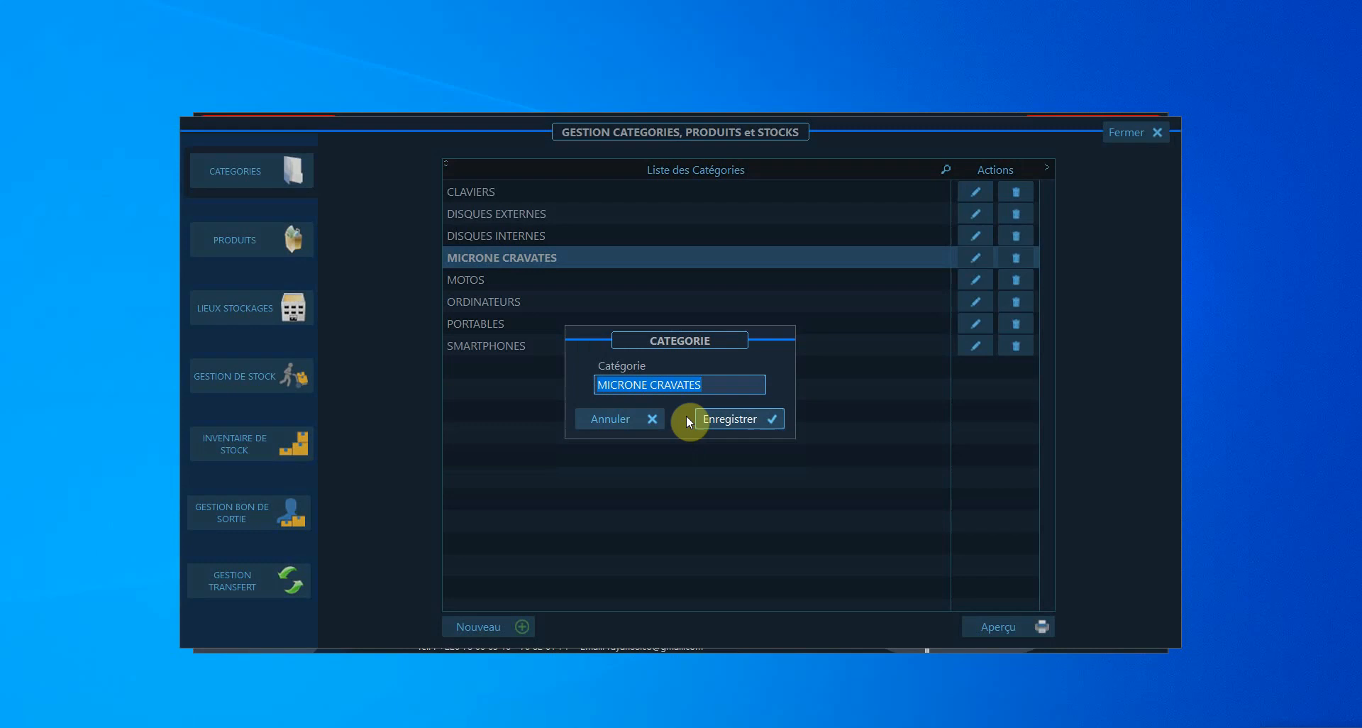
left_click(637, 384)
key("BackSpace")
key("Delete")
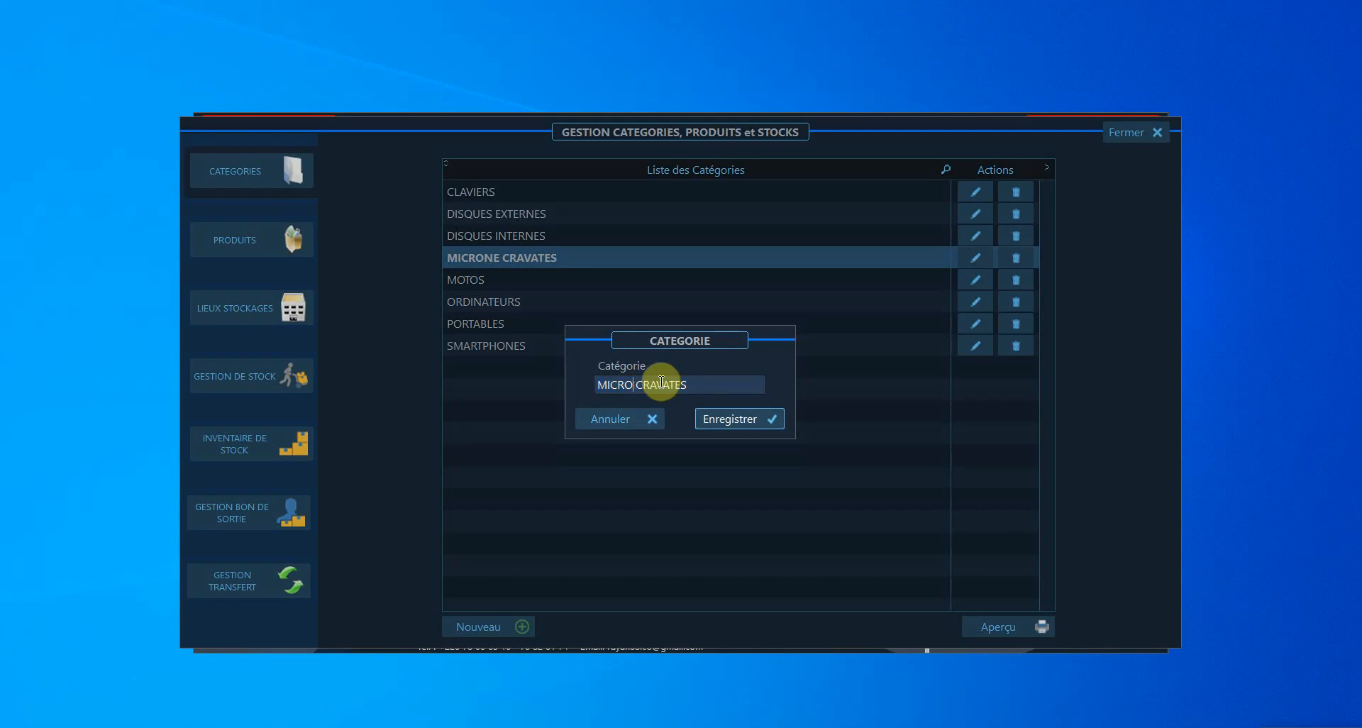
key("BackSpace")
left_click(723, 423)
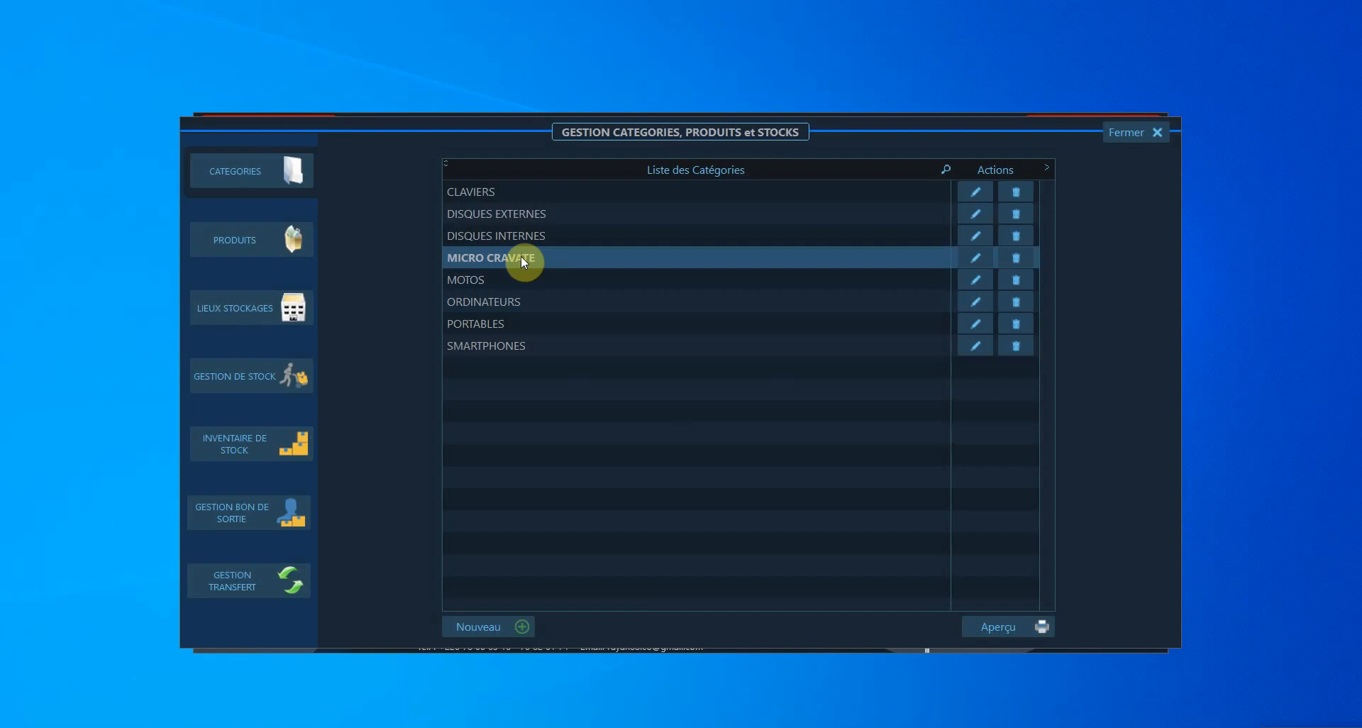
Start a new product in the MICRO CRAVATE category, named Micro Cravate 400i, with * as its unit.
left_click(259, 241)
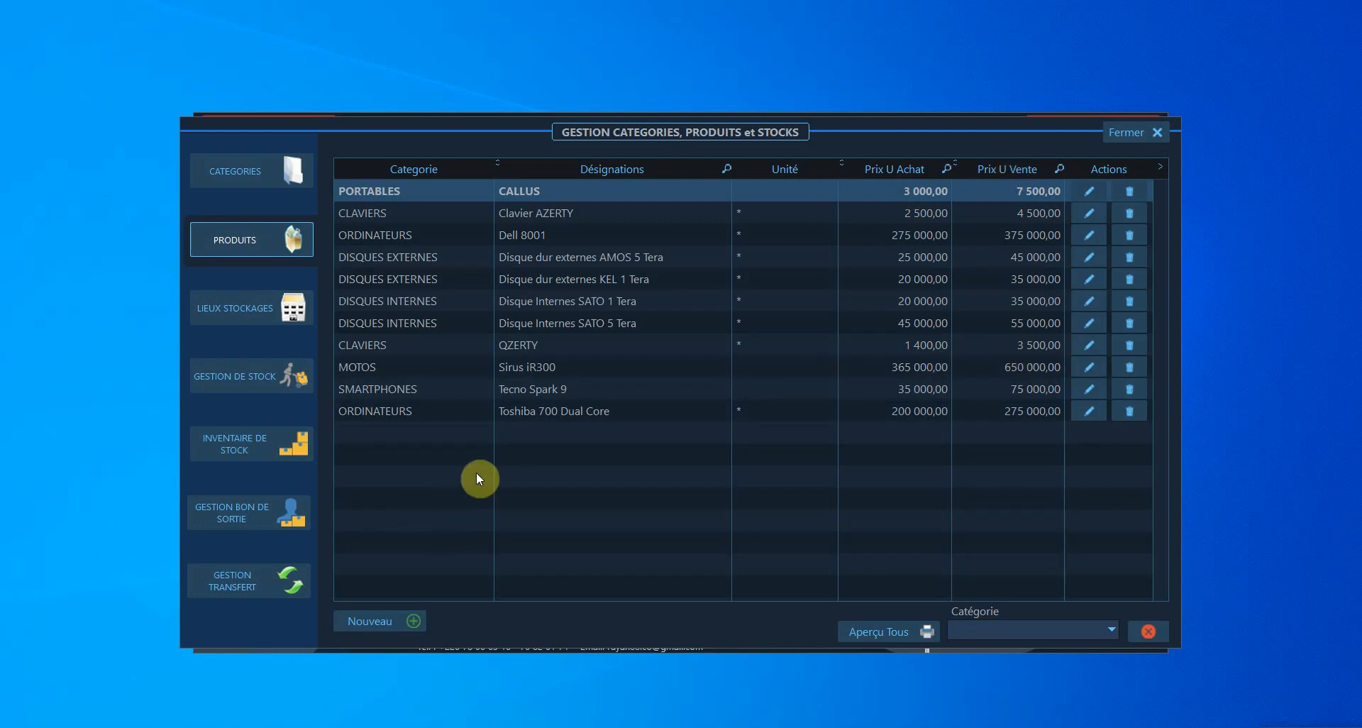
left_click(382, 623)
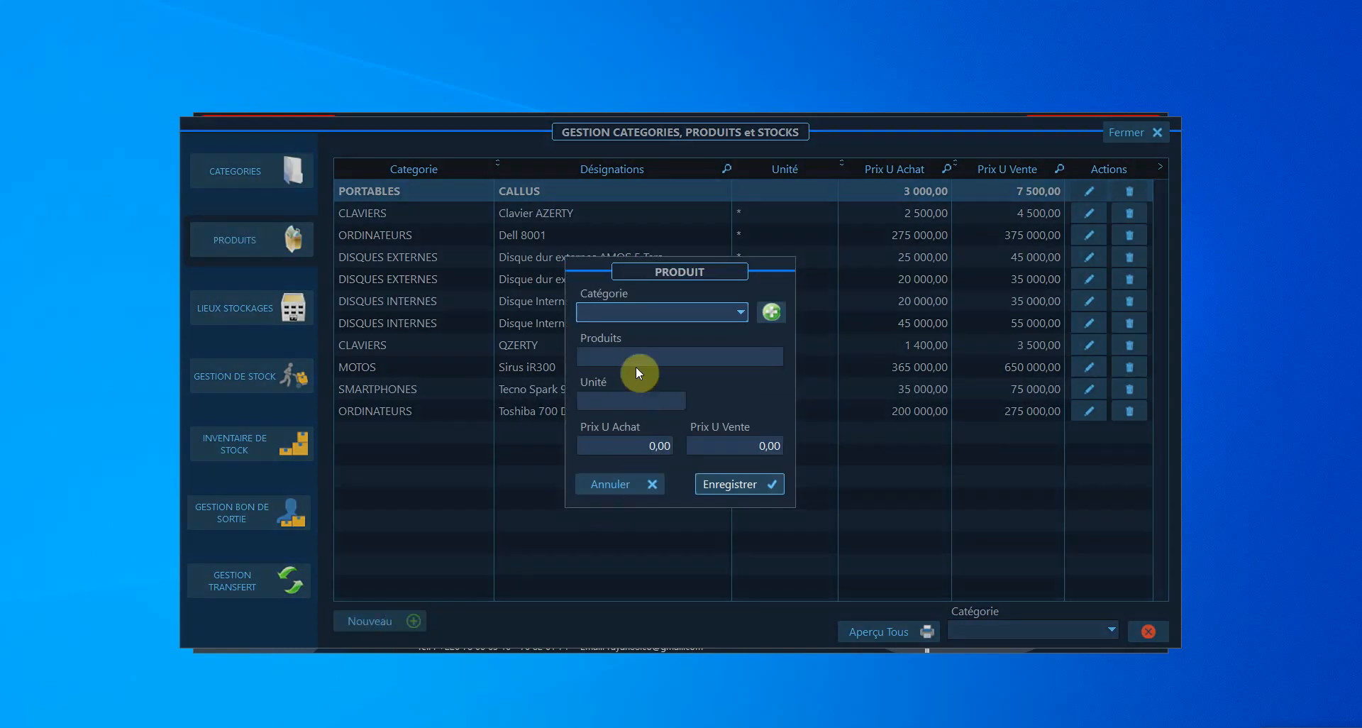
left_click(635, 318)
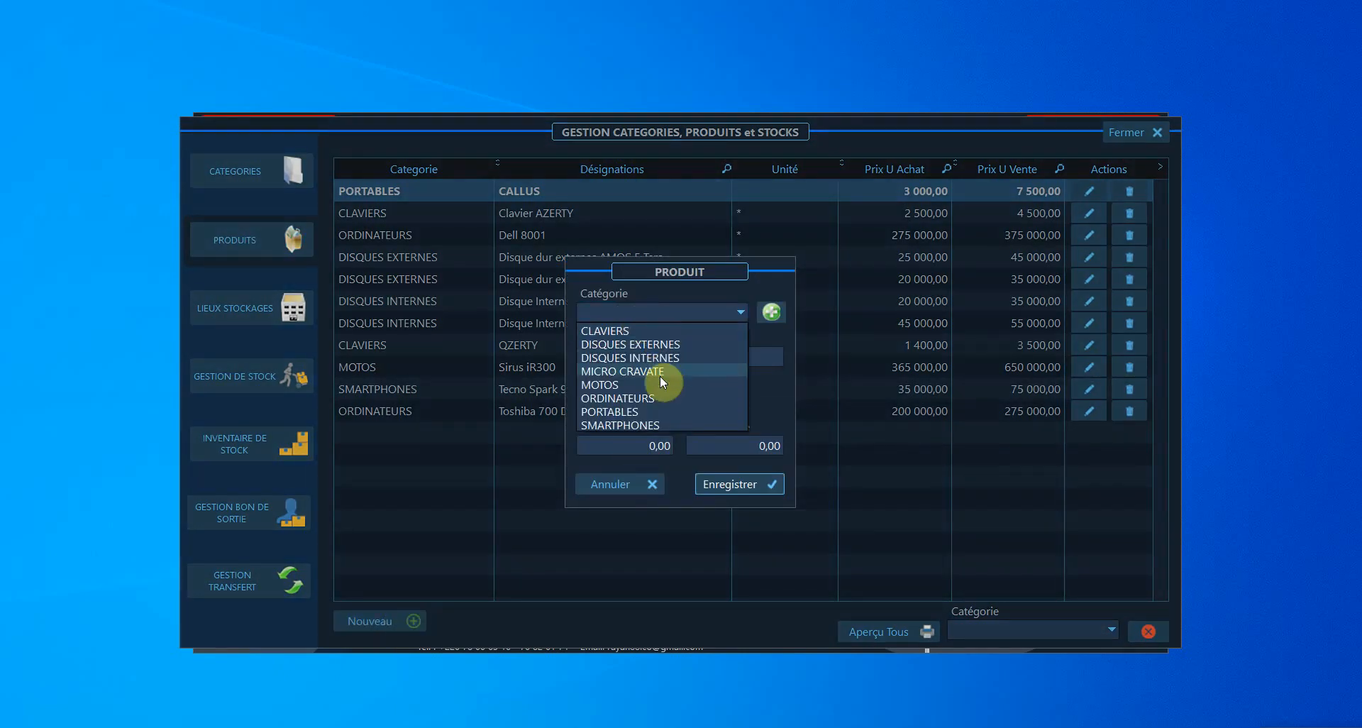
left_click(660, 372)
left_click(658, 357)
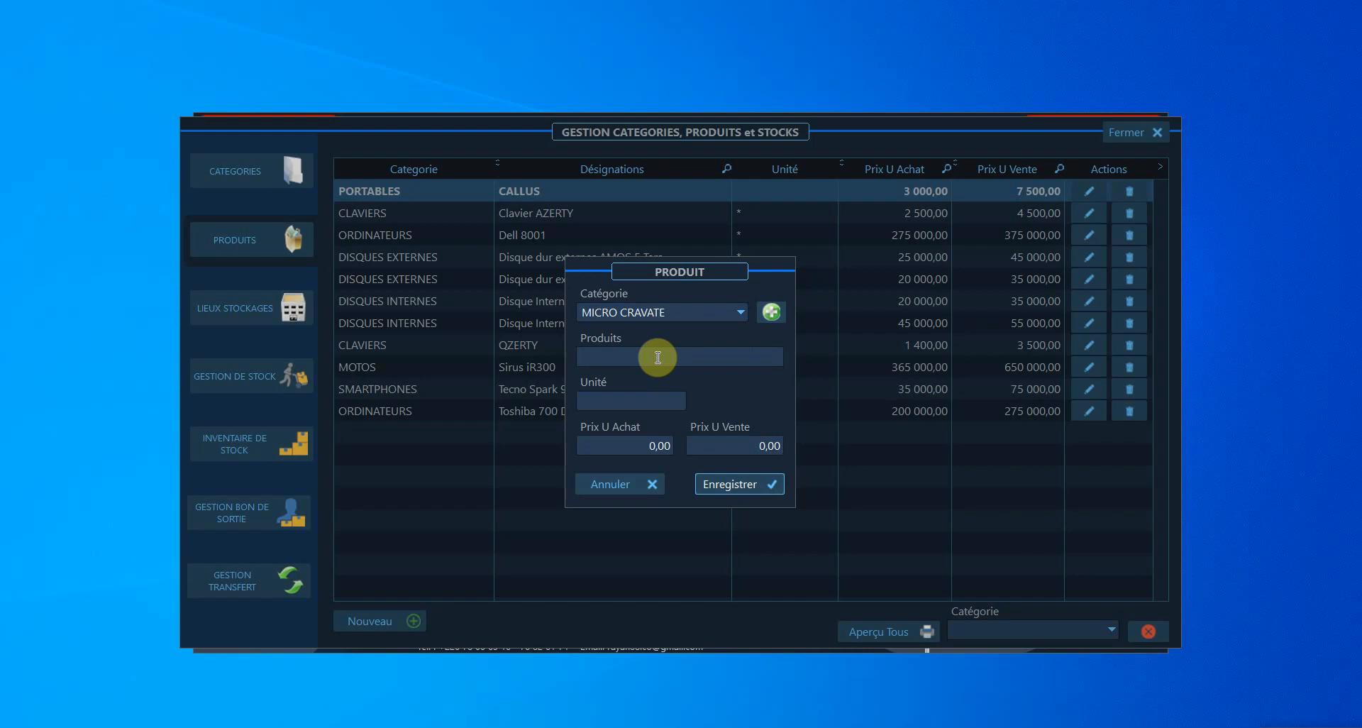
type("Micro Cravate 400i")
left_click(657, 405)
type("*")
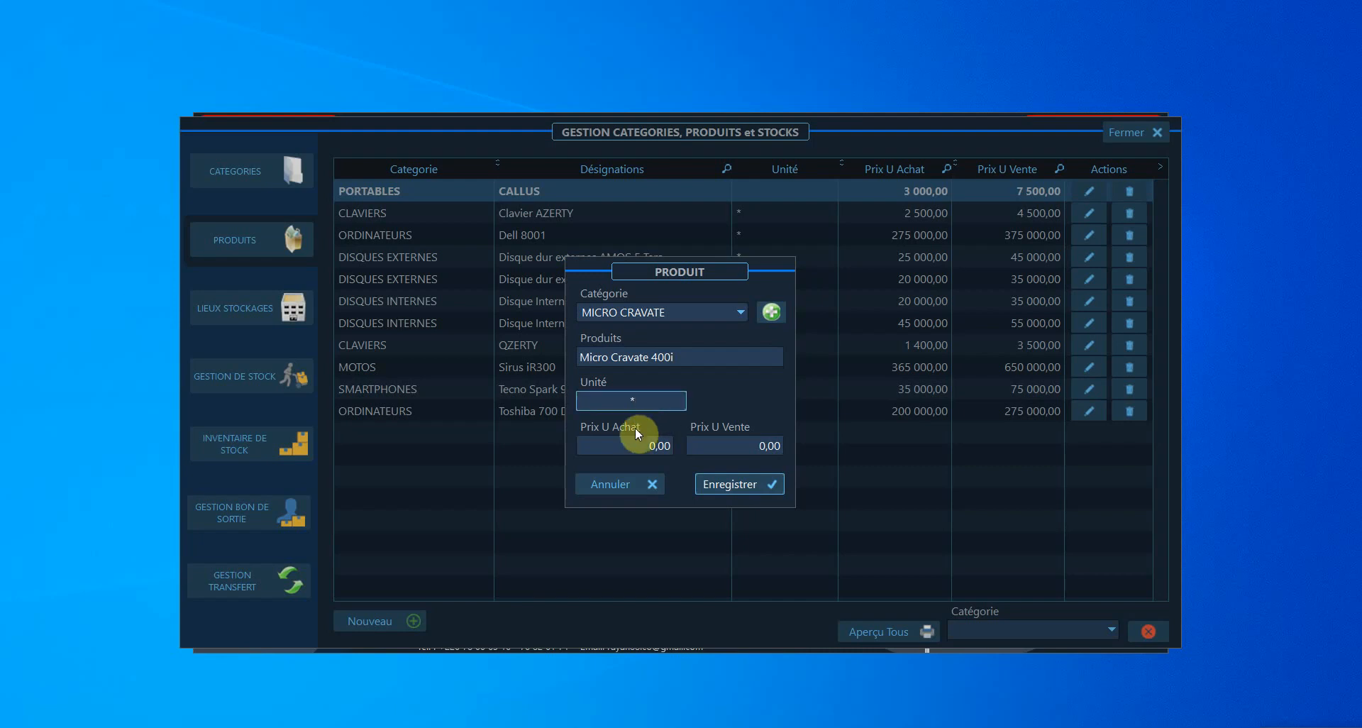
Set the product's unit purchase price to 2500 and unit sale price to 4500, and save the product.
left_click(648, 444)
type("2500")
left_click(716, 444)
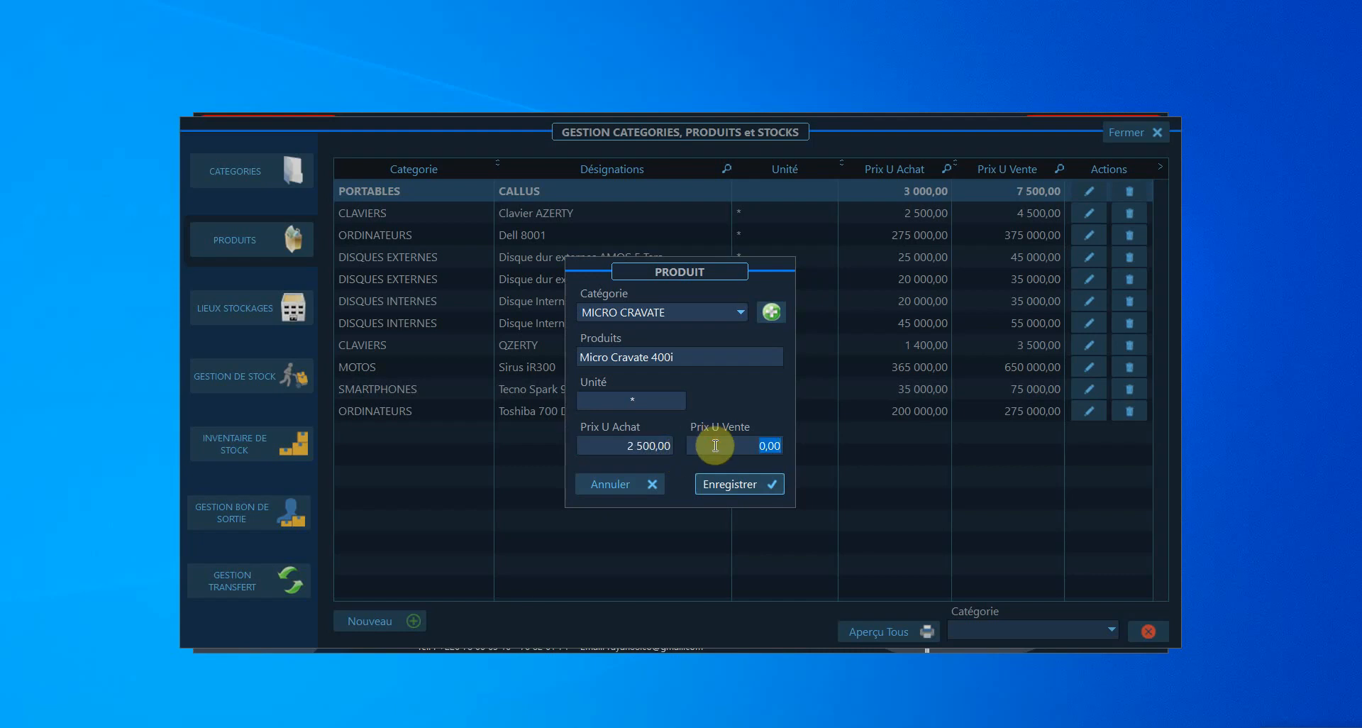
type("4500")
left_click(741, 489)
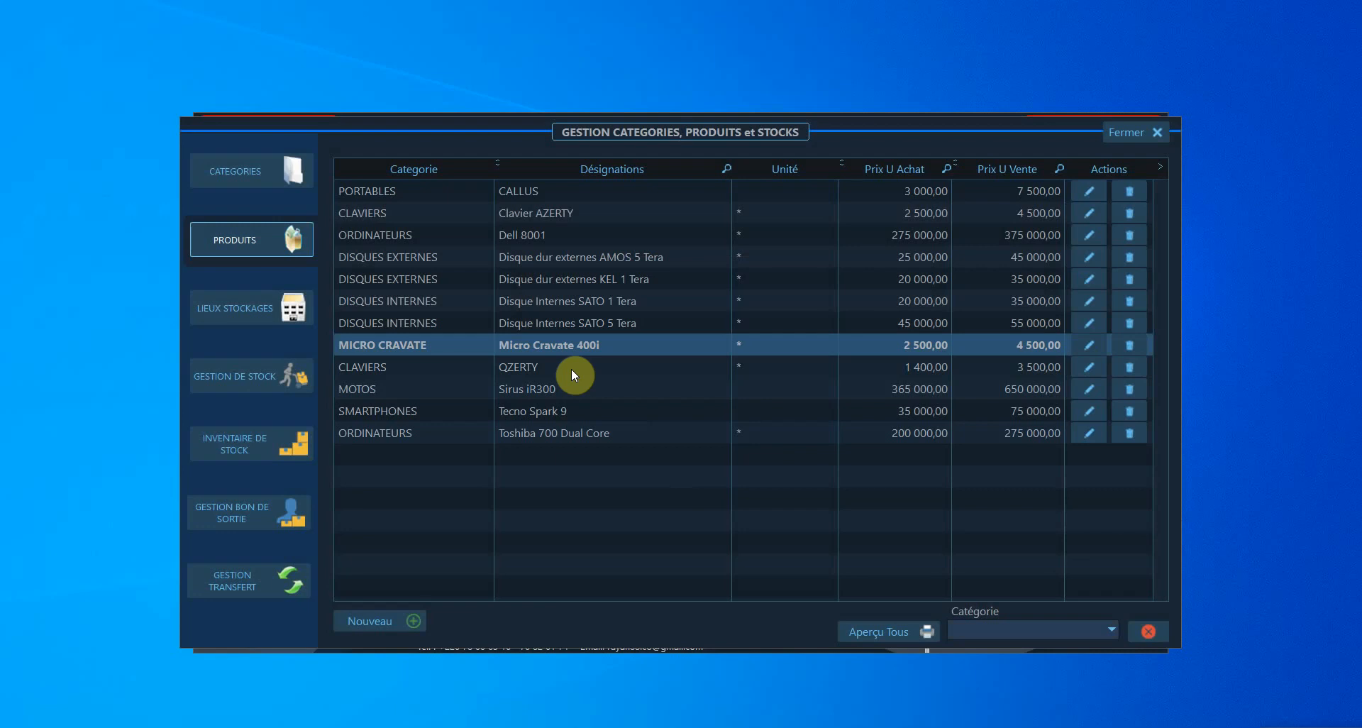
Start another new product and add the missing category CLES USB directly from the product form.
left_click(229, 168)
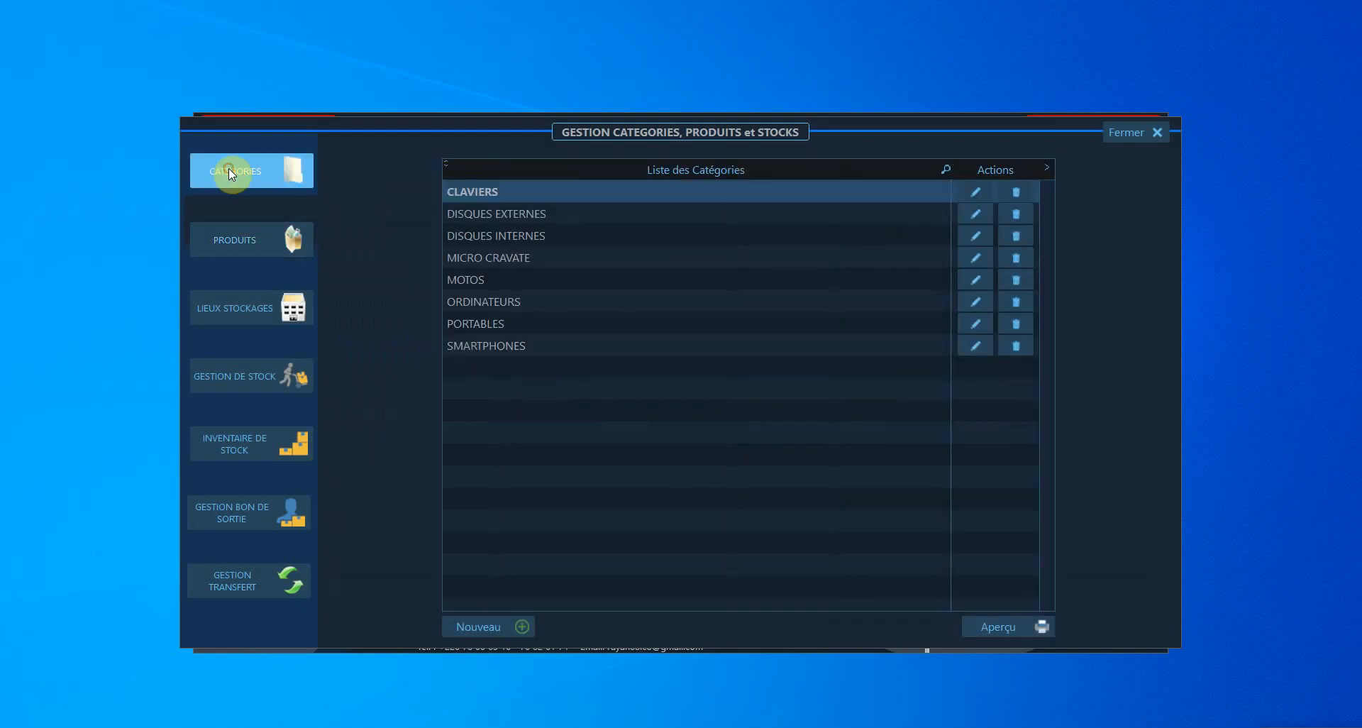
left_click(256, 246)
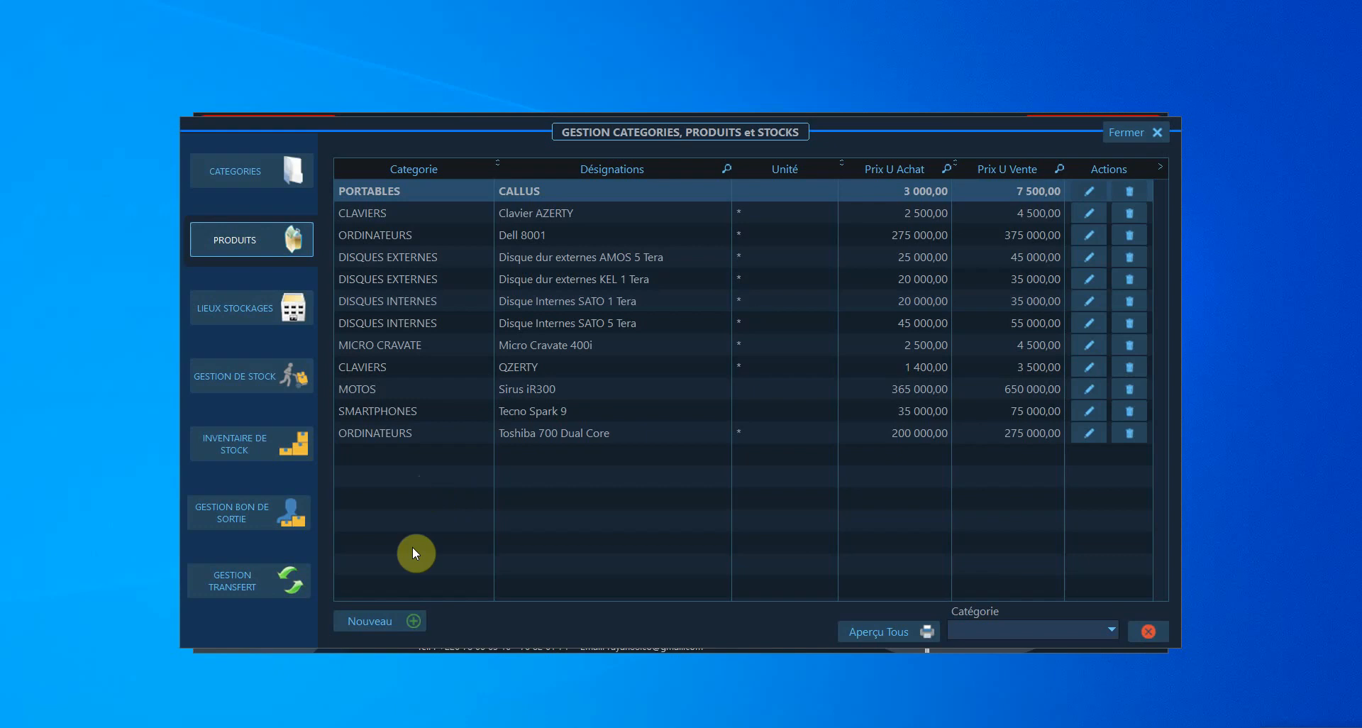
left_click(392, 623)
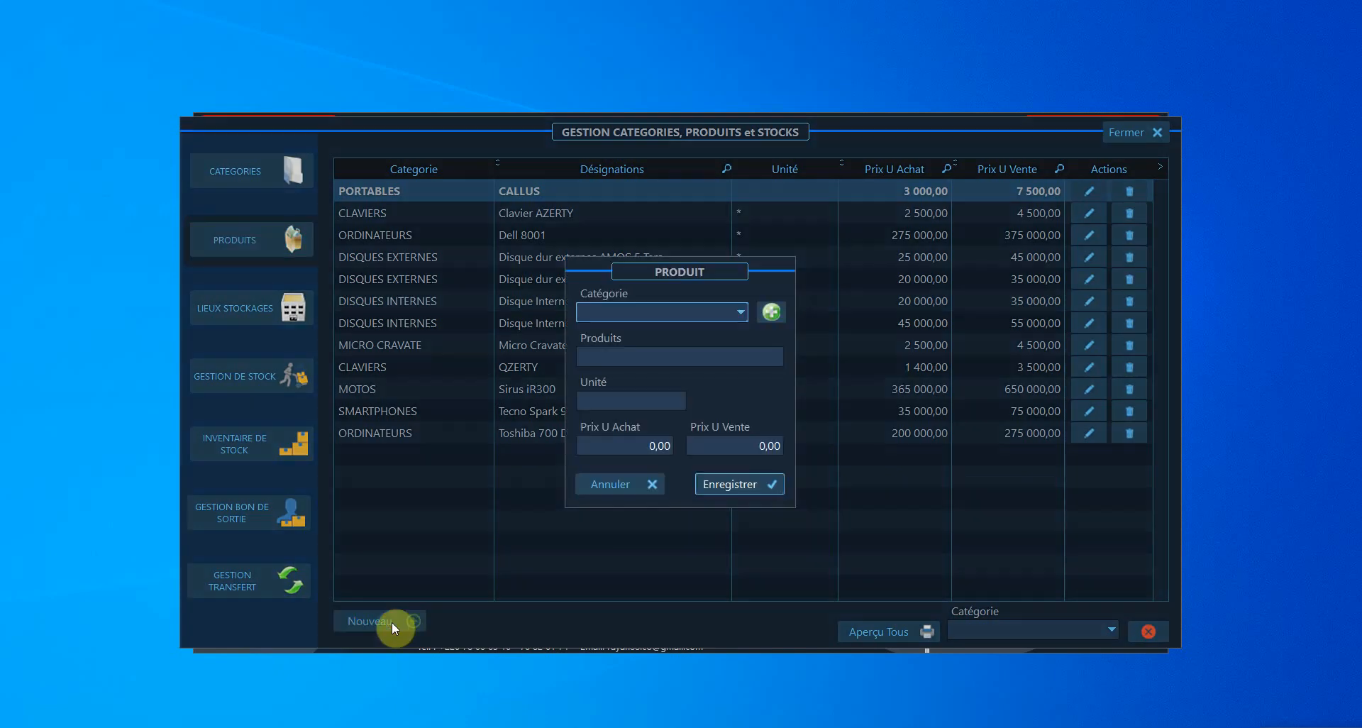
left_click(651, 317)
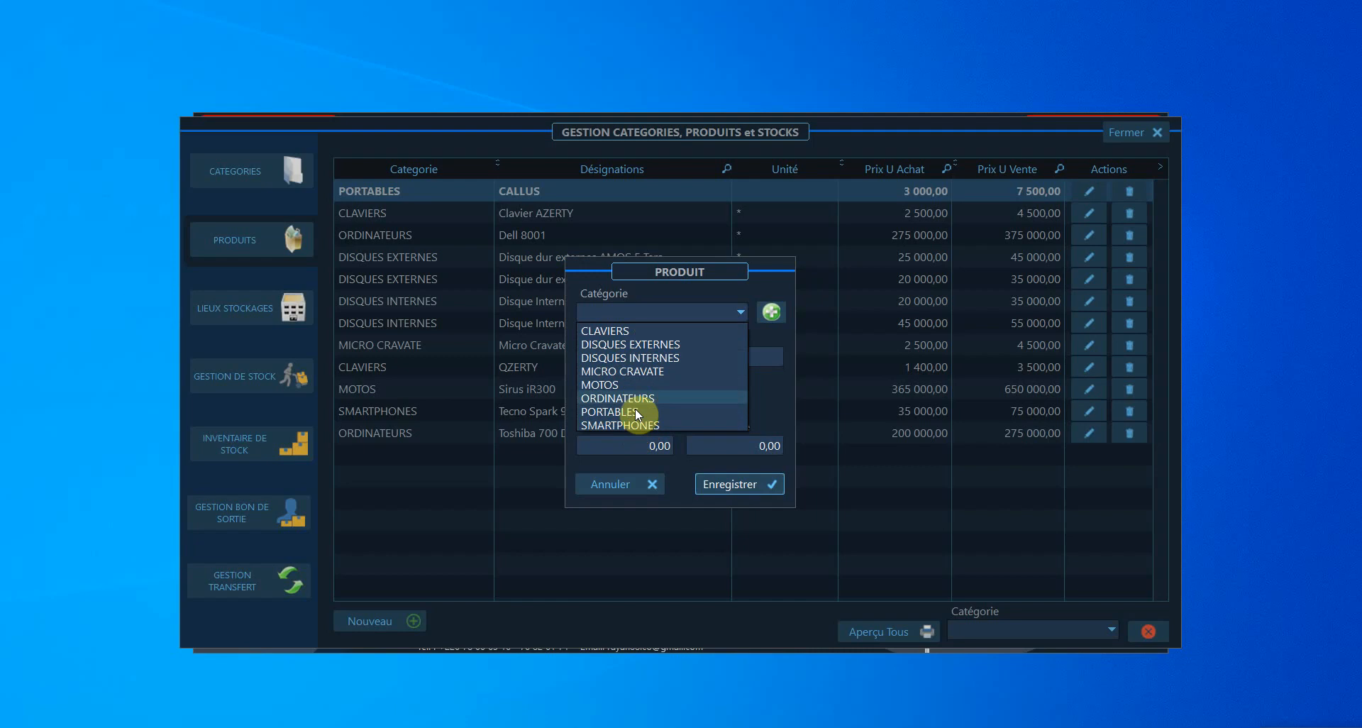
left_click(636, 310)
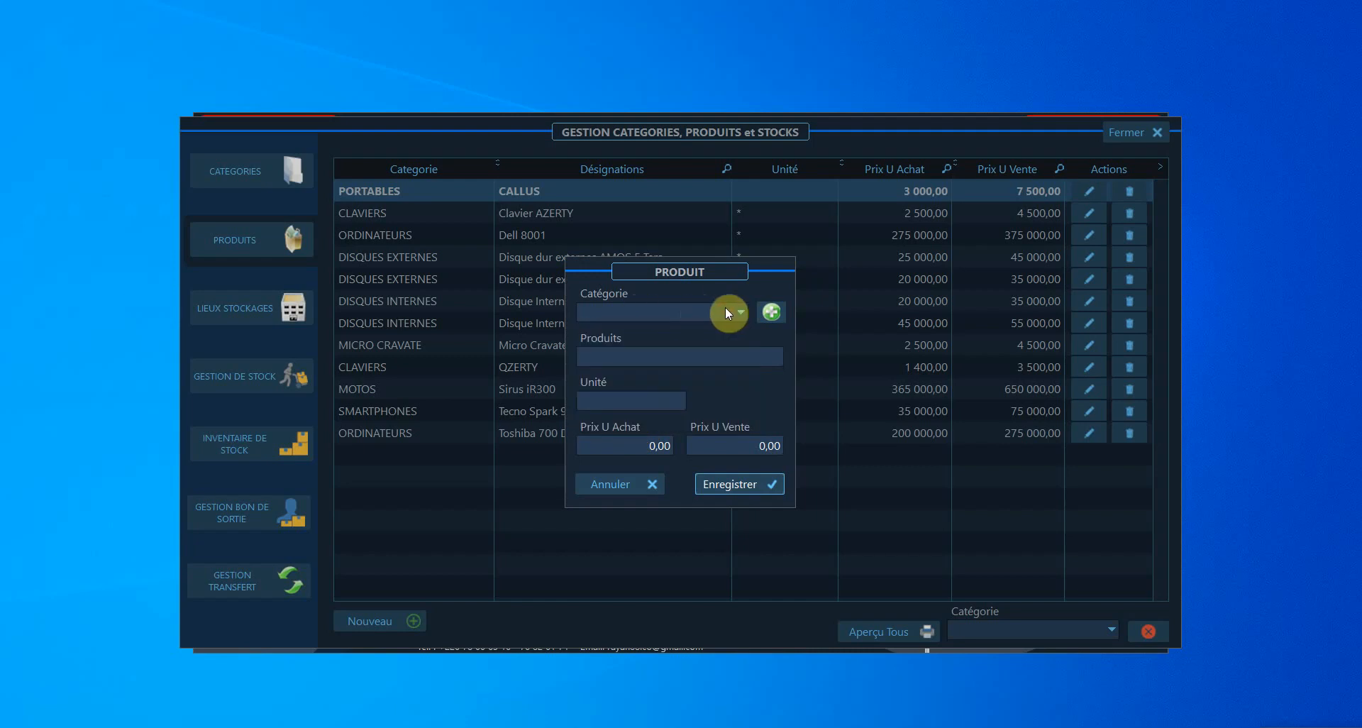
left_click(769, 315)
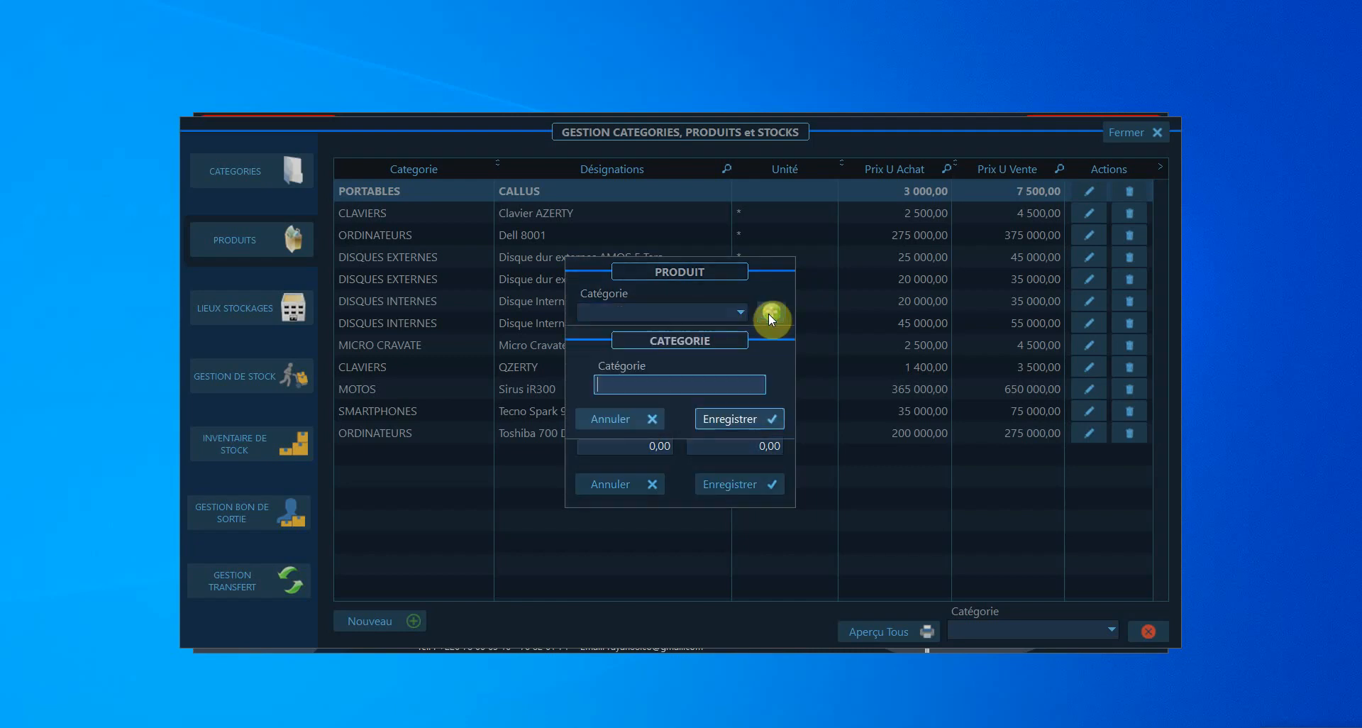
type("CLES")
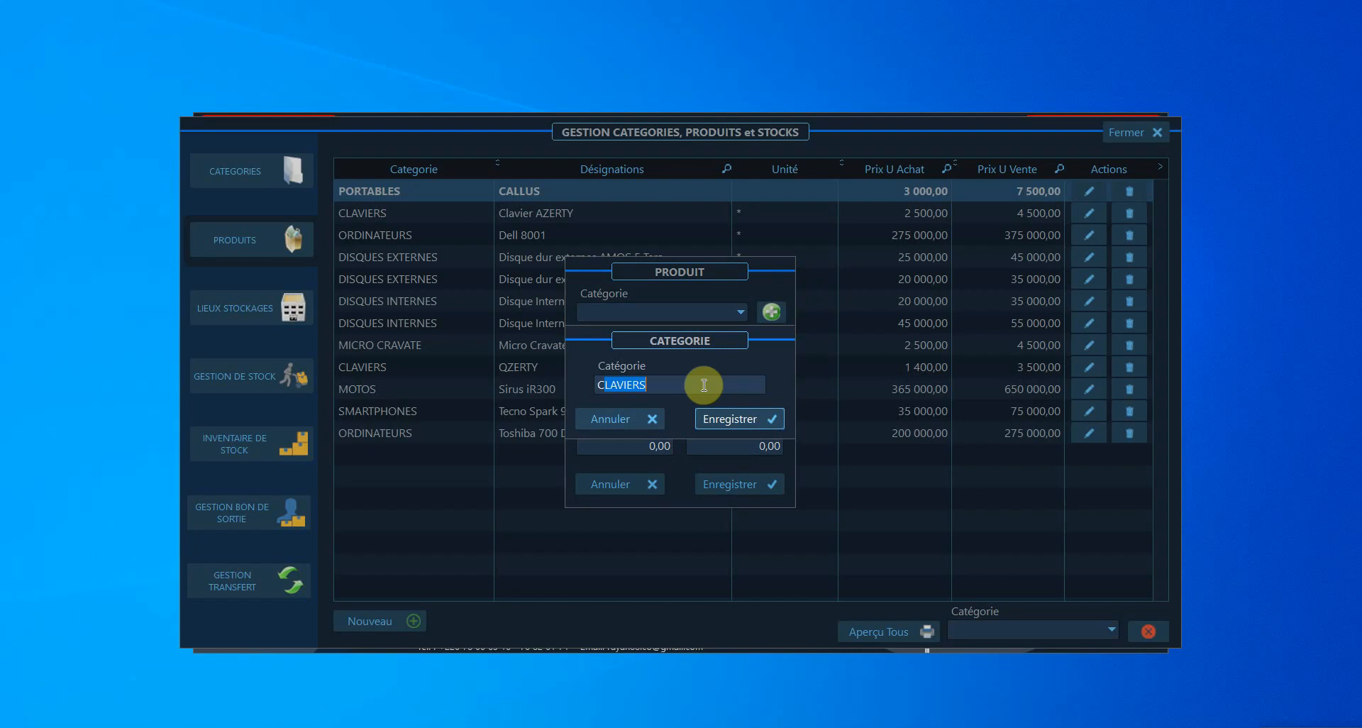
type(" SU")
key("BackSpace")
key("BackSpace")
type("USB")
left_click(716, 419)
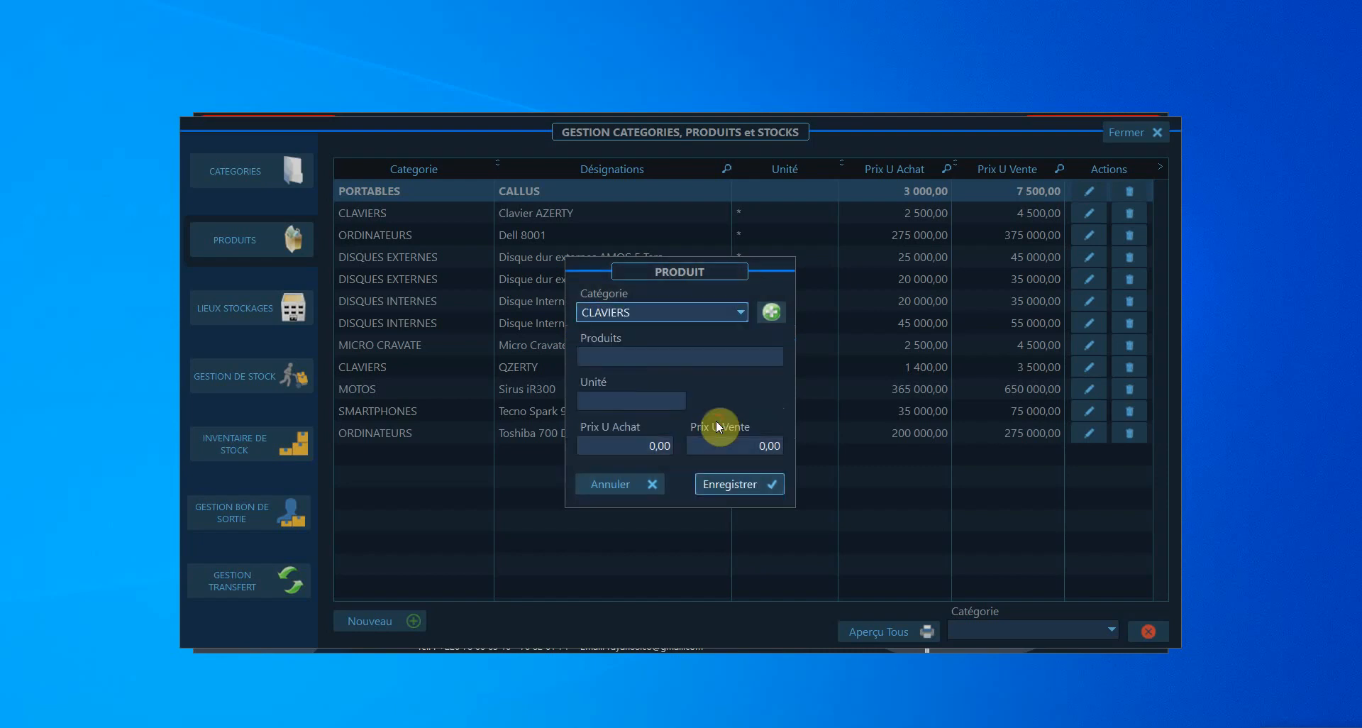
Assign the new product to the CLES USB category, name it Clés USB 2 GB and set its unit to *.
left_click(650, 312)
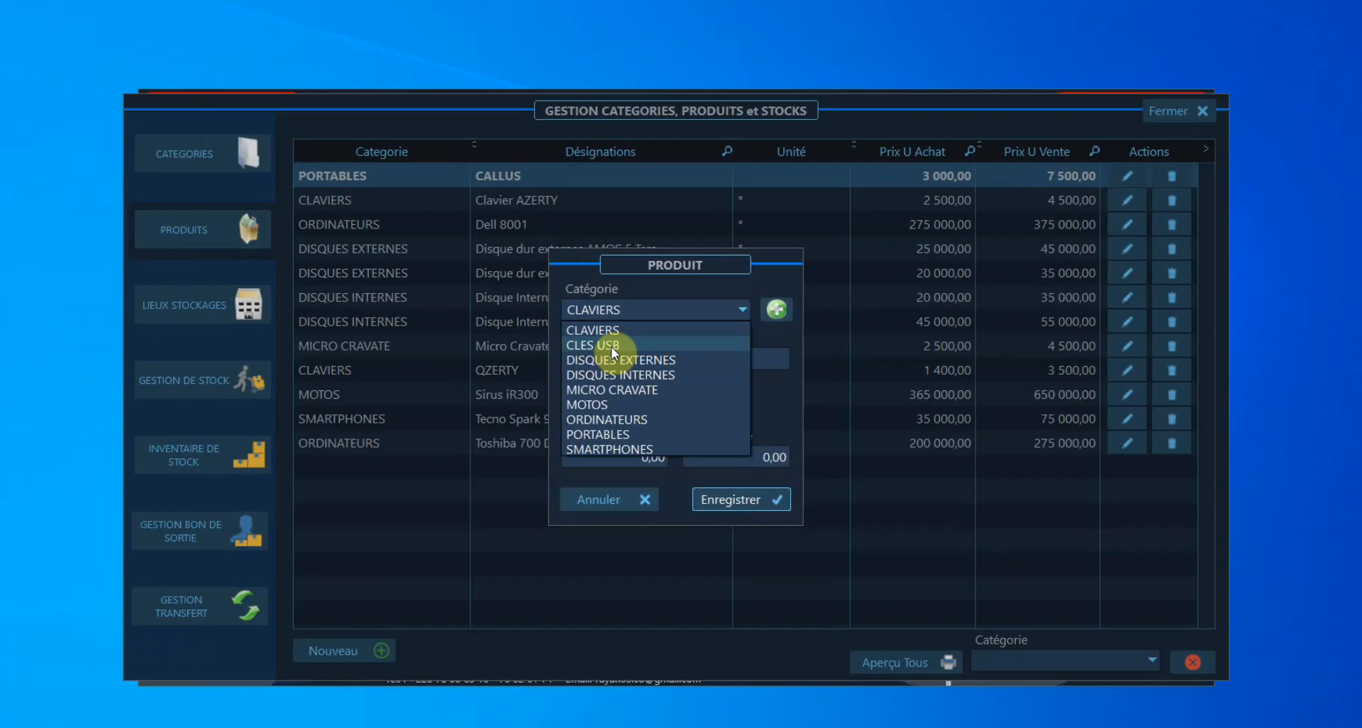
left_click(272, 358)
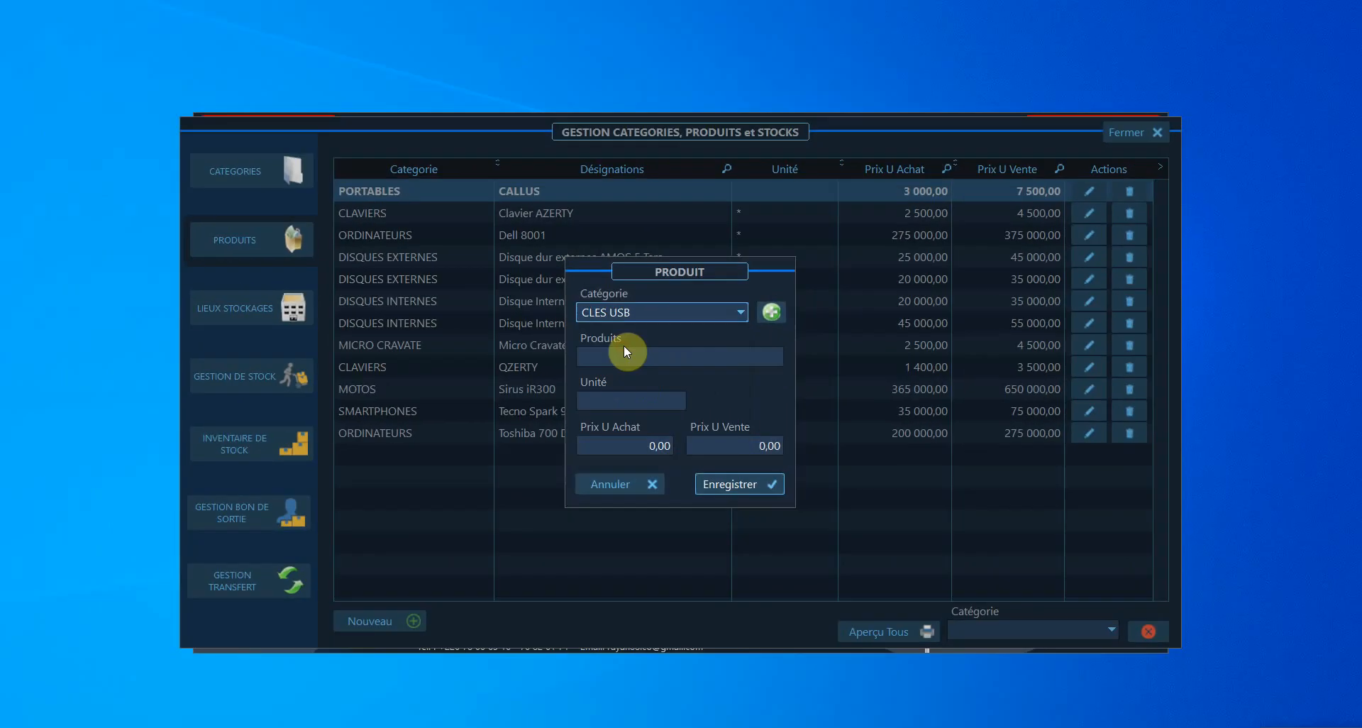
left_click(630, 356)
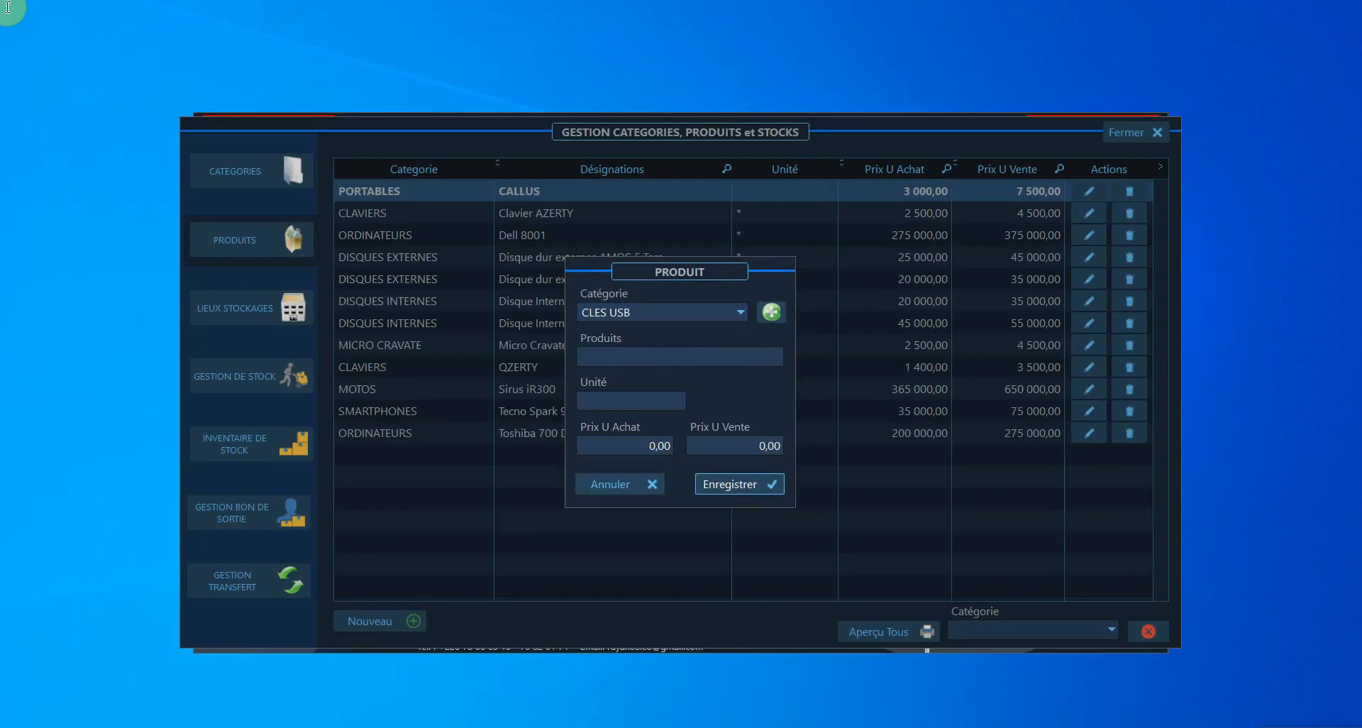
type("Clés USB 2 GB")
left_click(617, 399)
type("*")
Set the new USB product's unit purchase price to 1250 and unit sale price to 2500, and save the product.
left_click(616, 448)
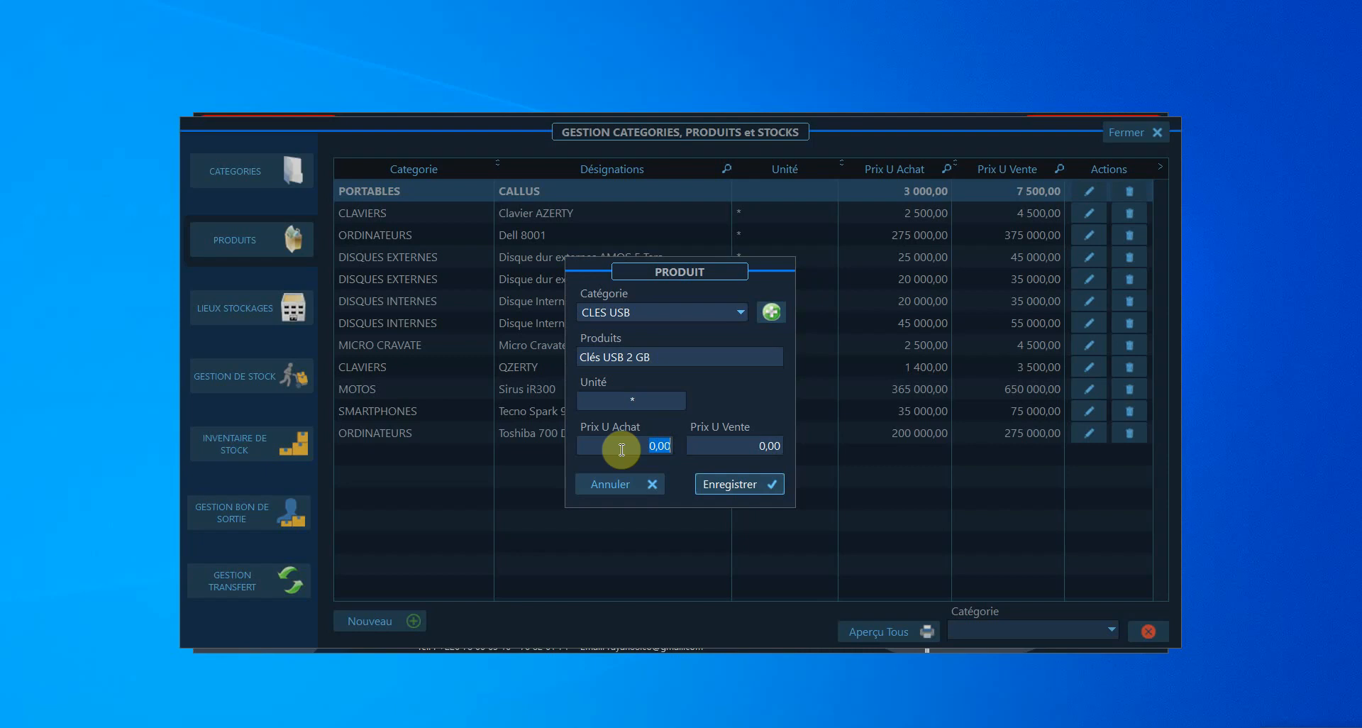
type("1250")
left_click(753, 445)
type("2500")
left_click(731, 483)
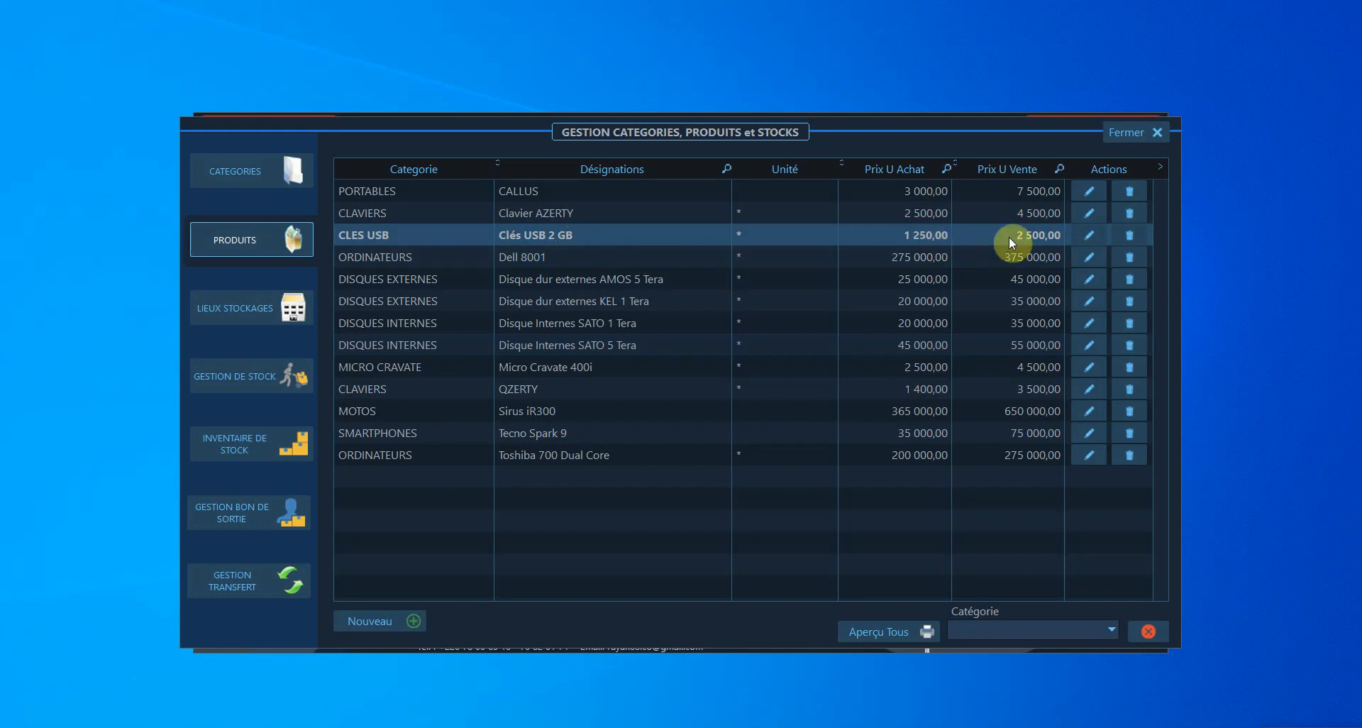
Edit the Clés USB 2 GB product, set its unit purchase price to 1300 and save the change.
left_click(1092, 236)
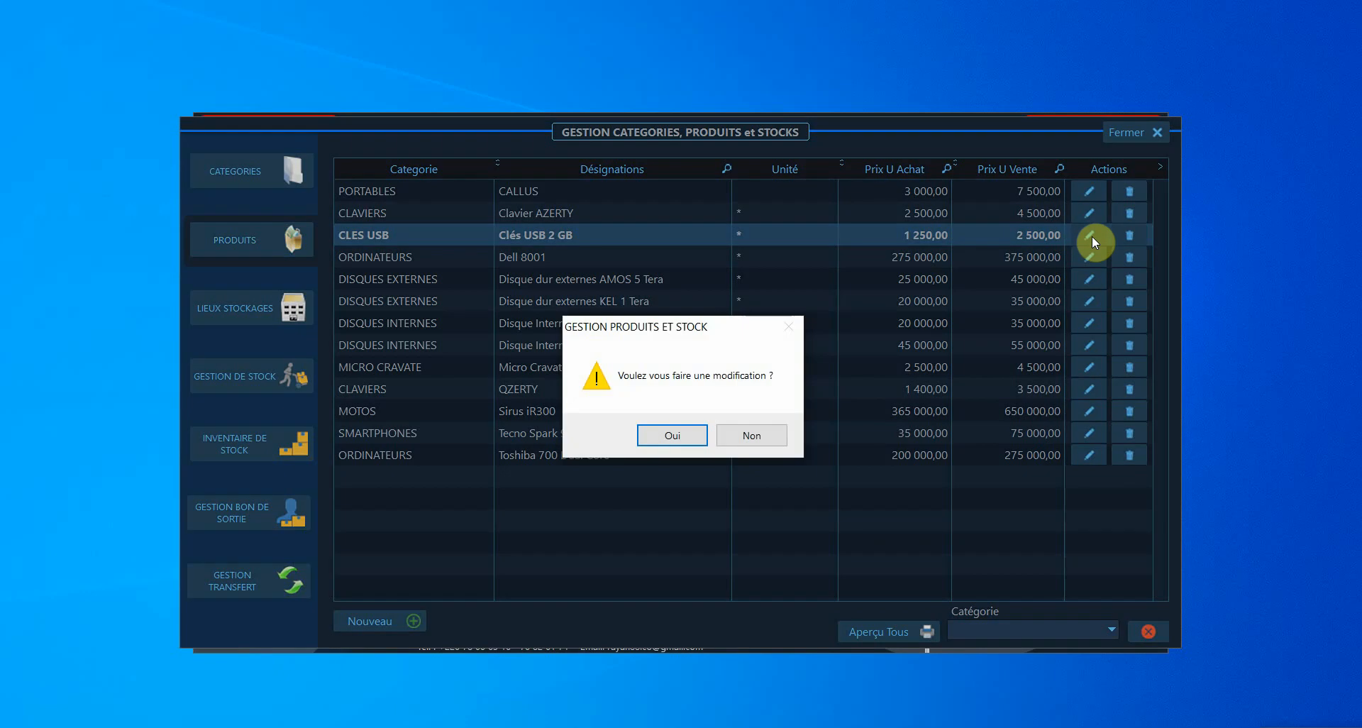
left_click(673, 437)
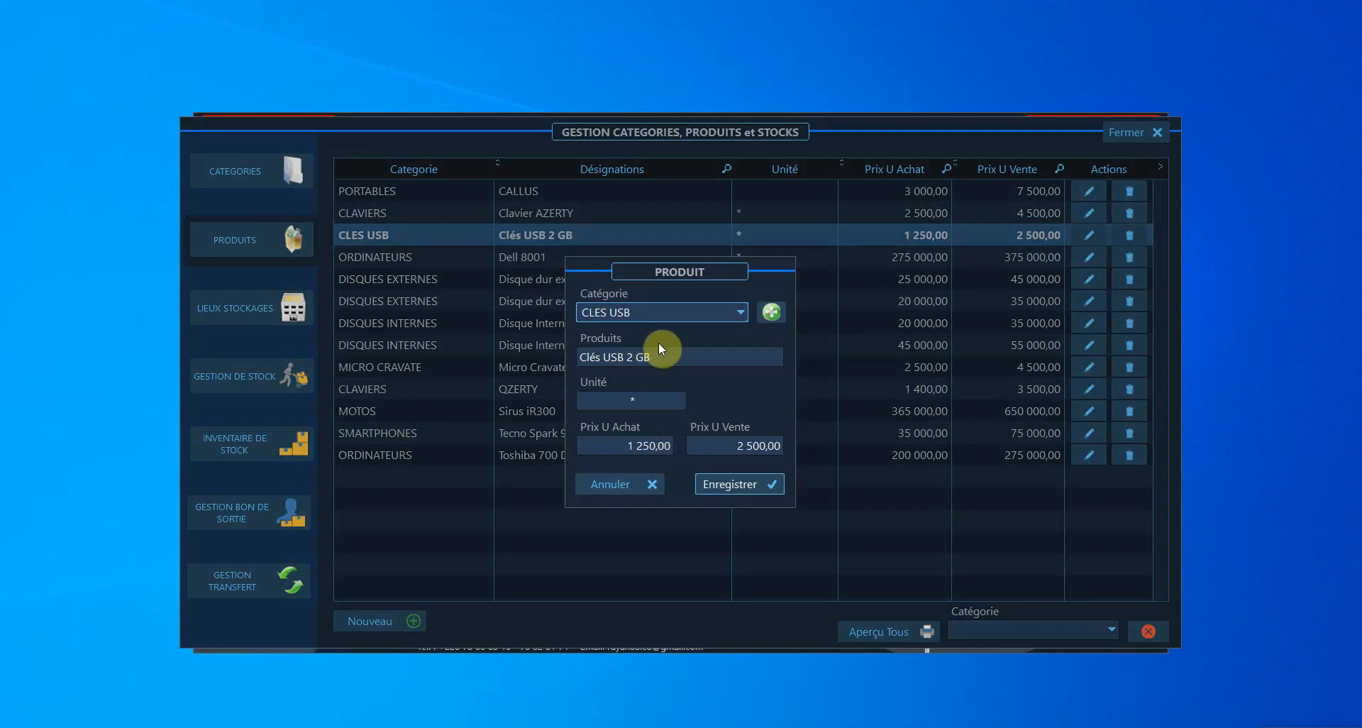
left_click(651, 445)
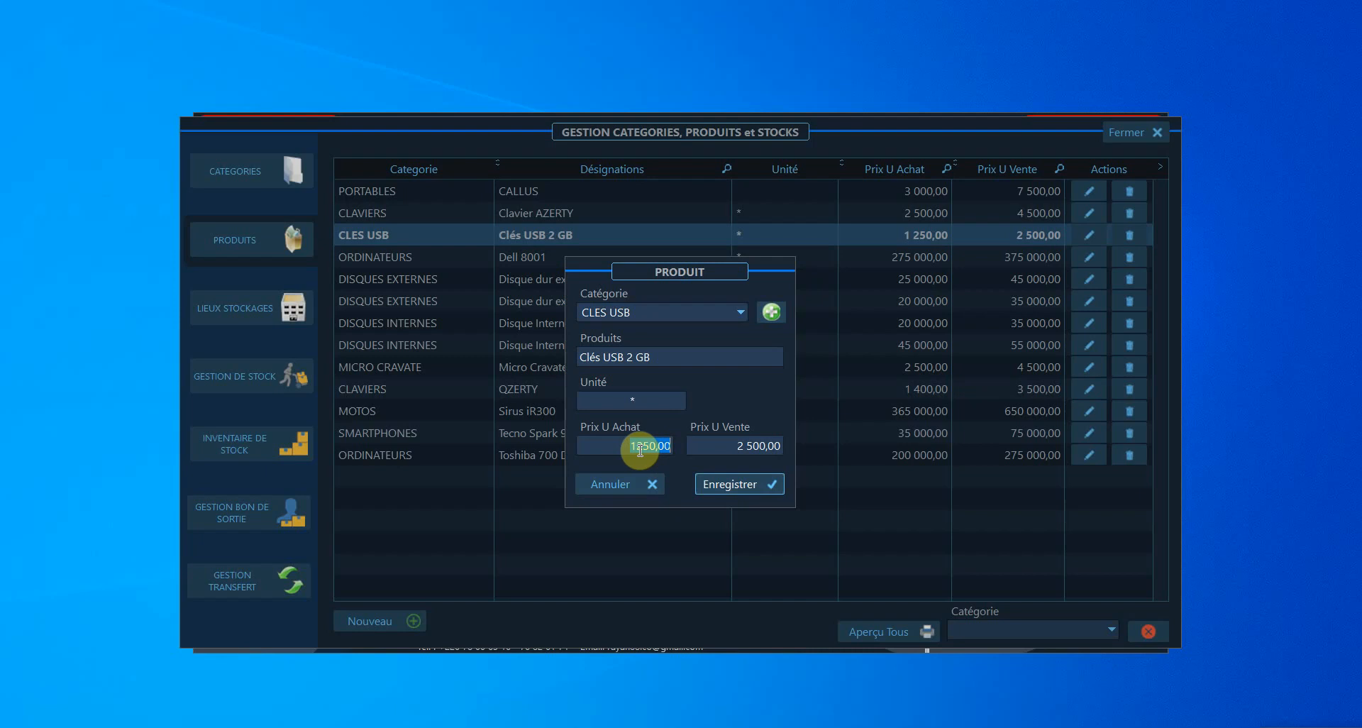
type("1300")
left_click(727, 485)
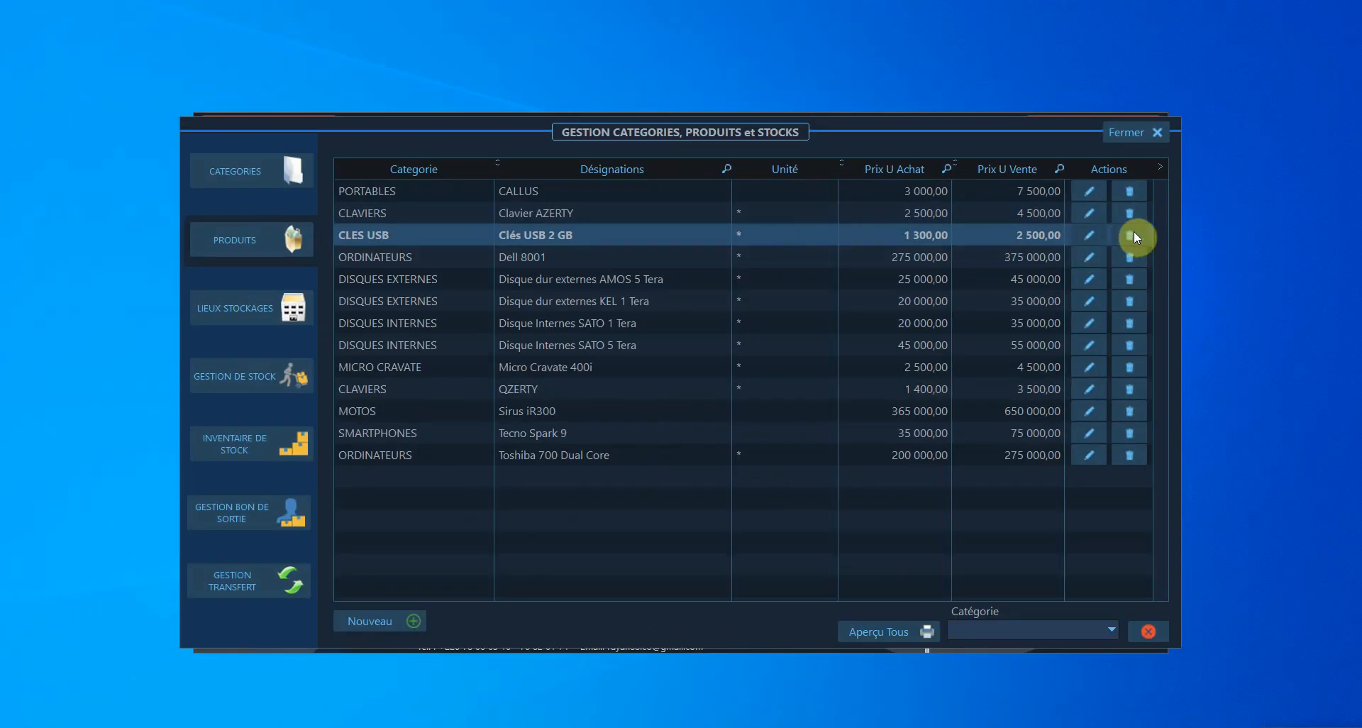
Request deletion of the Clés USB 2 GB product, but decline the confirmation.
left_click(1129, 235)
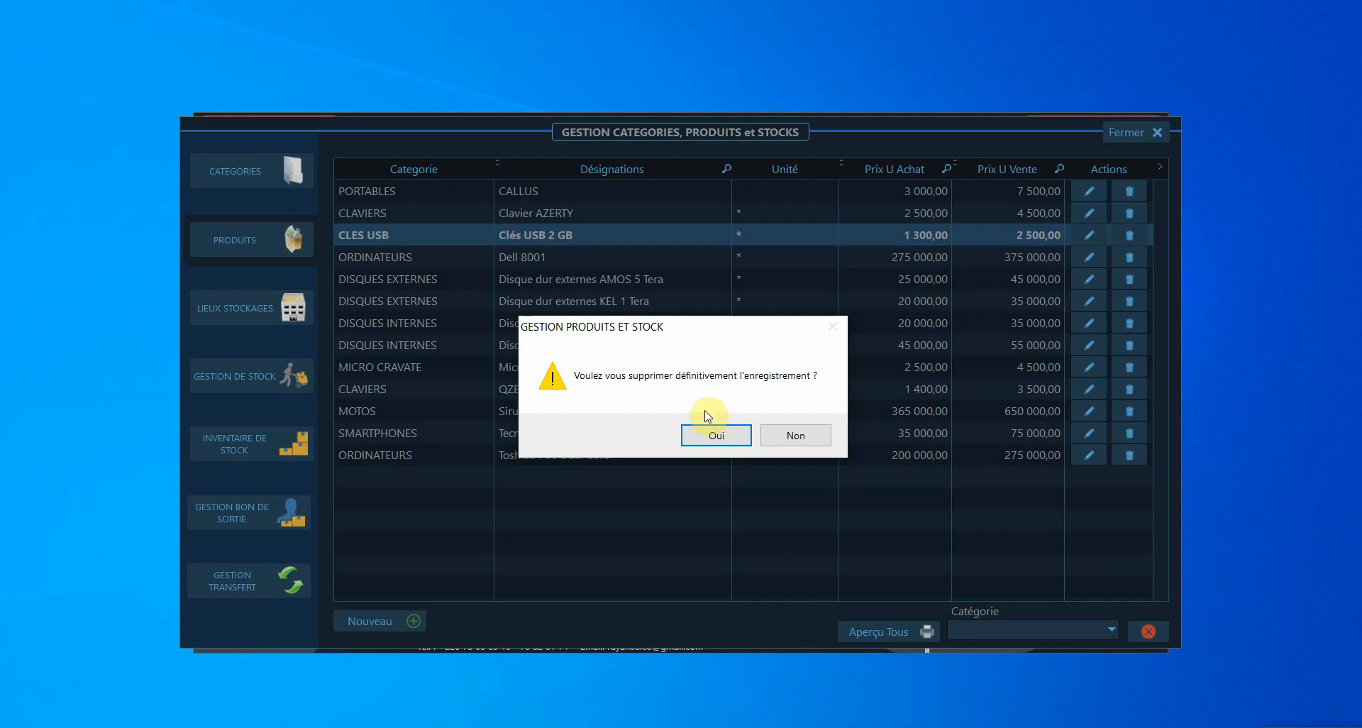
left_click(796, 437)
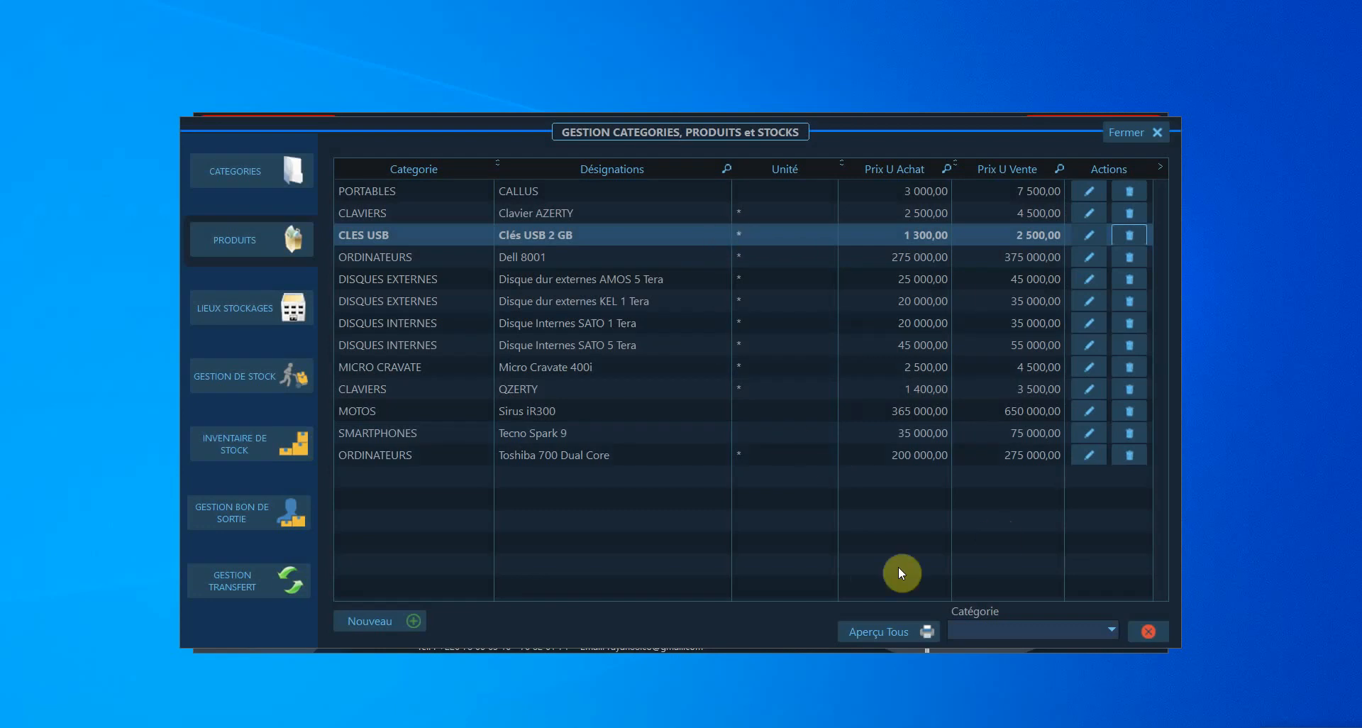
Preview the printable list of all products, look through its categories and close the preview.
left_click(874, 633)
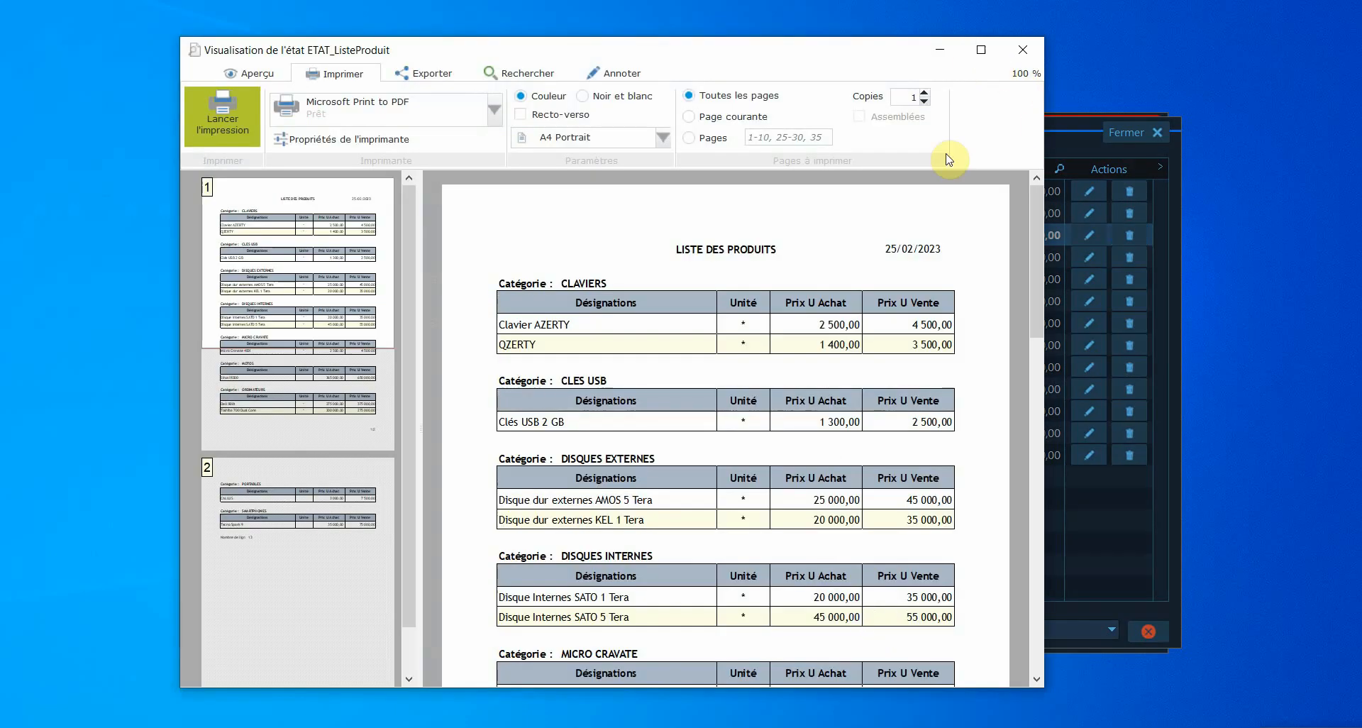
left_click_drag(1035, 246, 1040, 258)
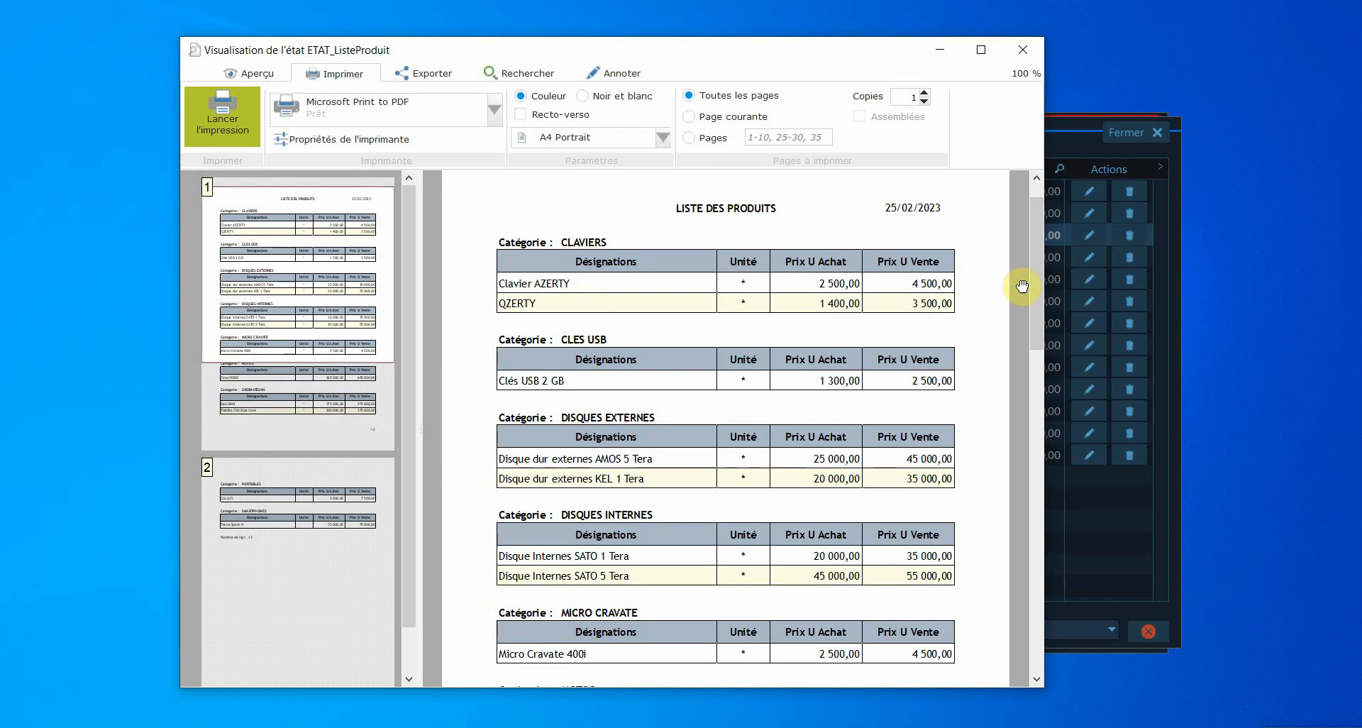
left_click_drag(1036, 287, 1031, 339)
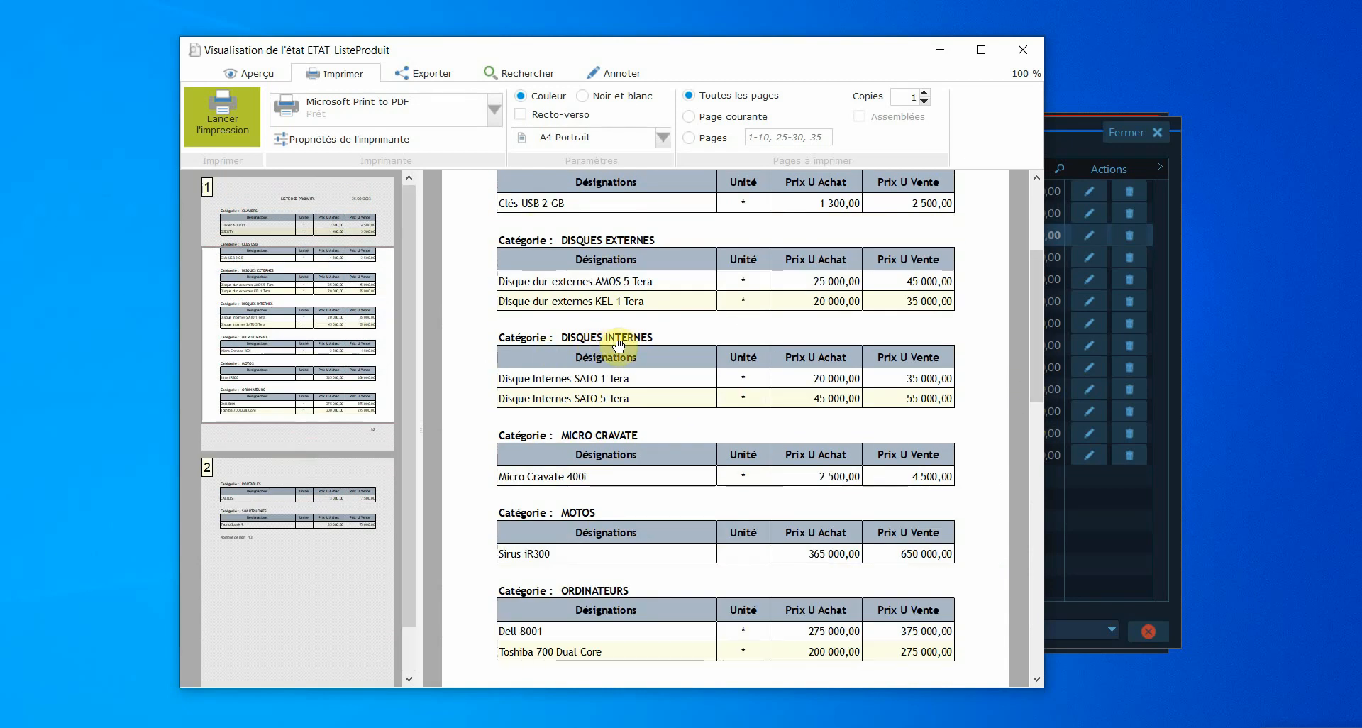
left_click(1023, 49)
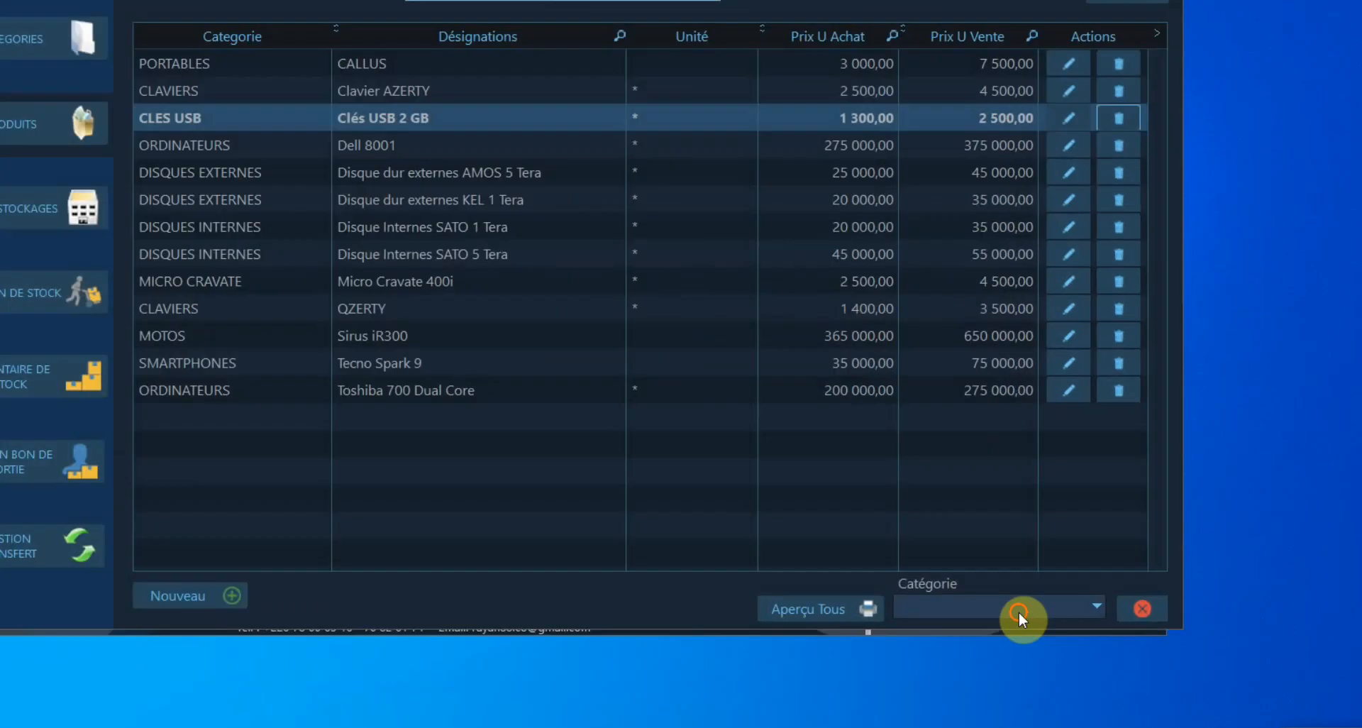
Preview the printable product list for the DISQUES INTERNES category only, close it and clear the category filter.
left_click(1046, 630)
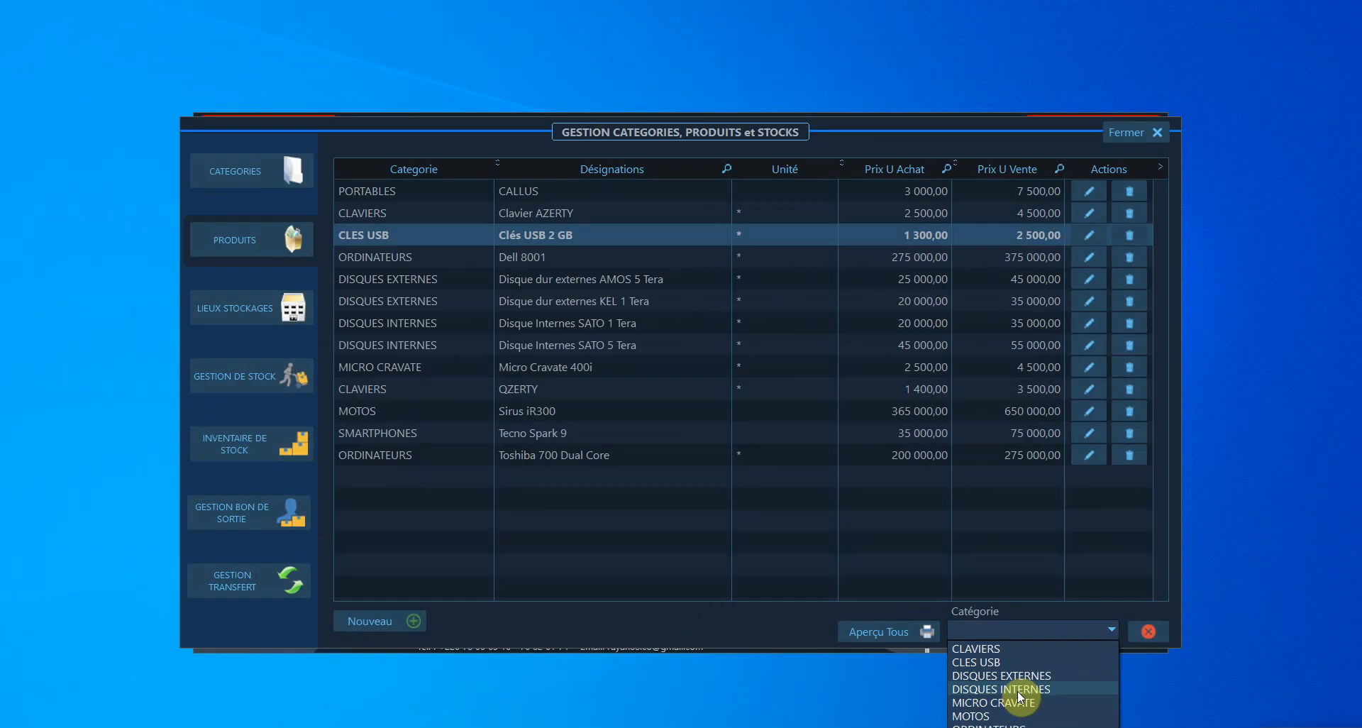
left_click(1017, 690)
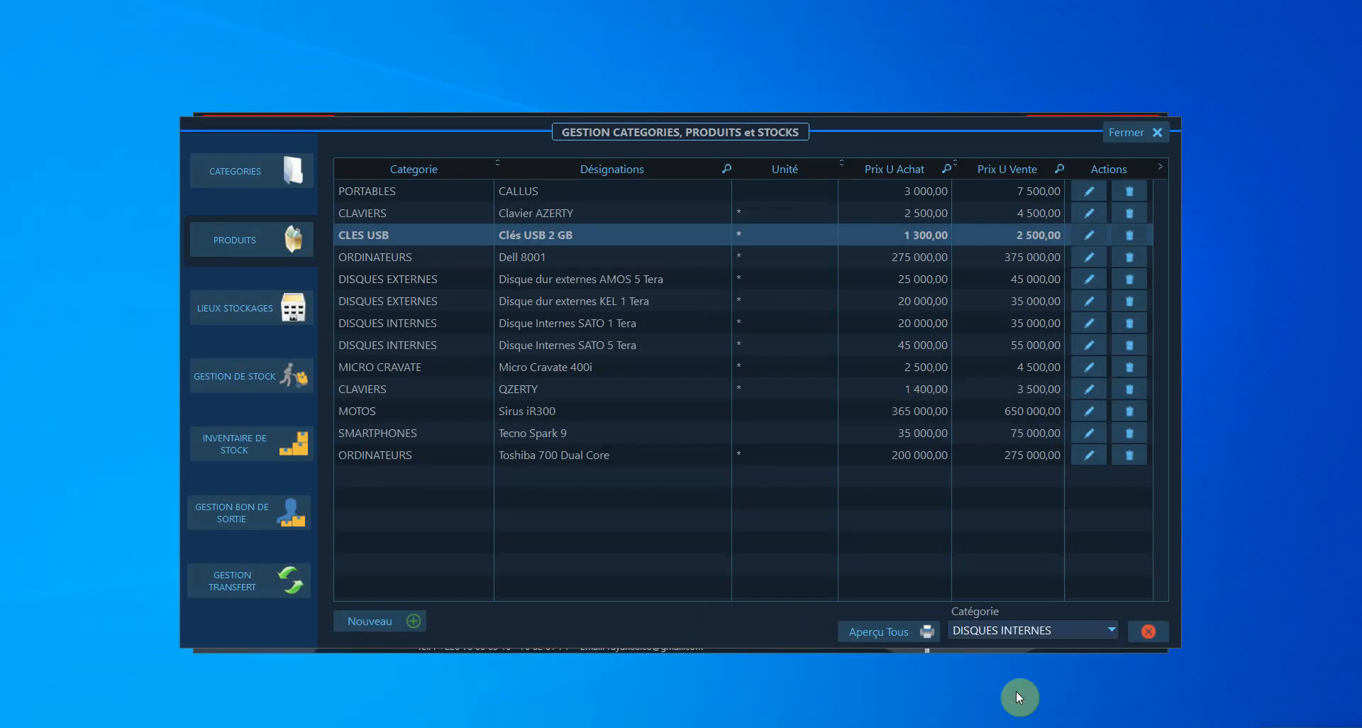
left_click(884, 633)
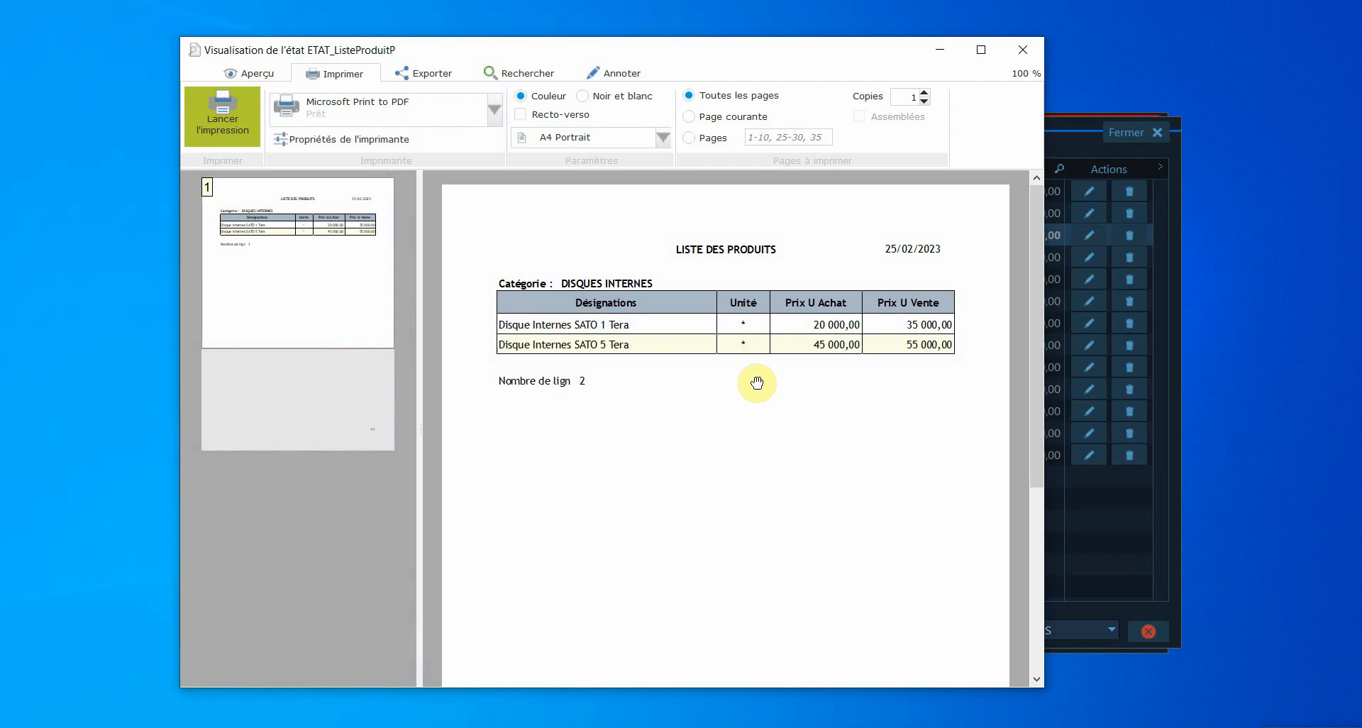
left_click(1020, 43)
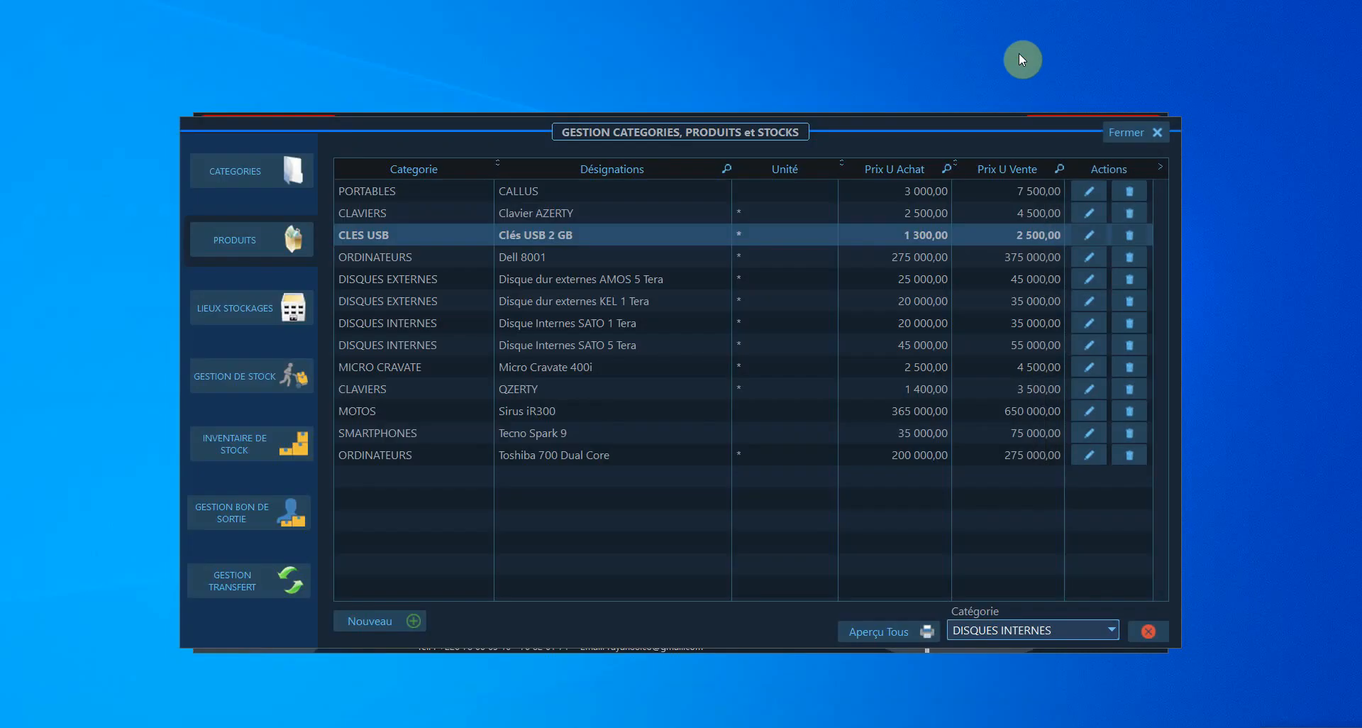
left_click(1142, 631)
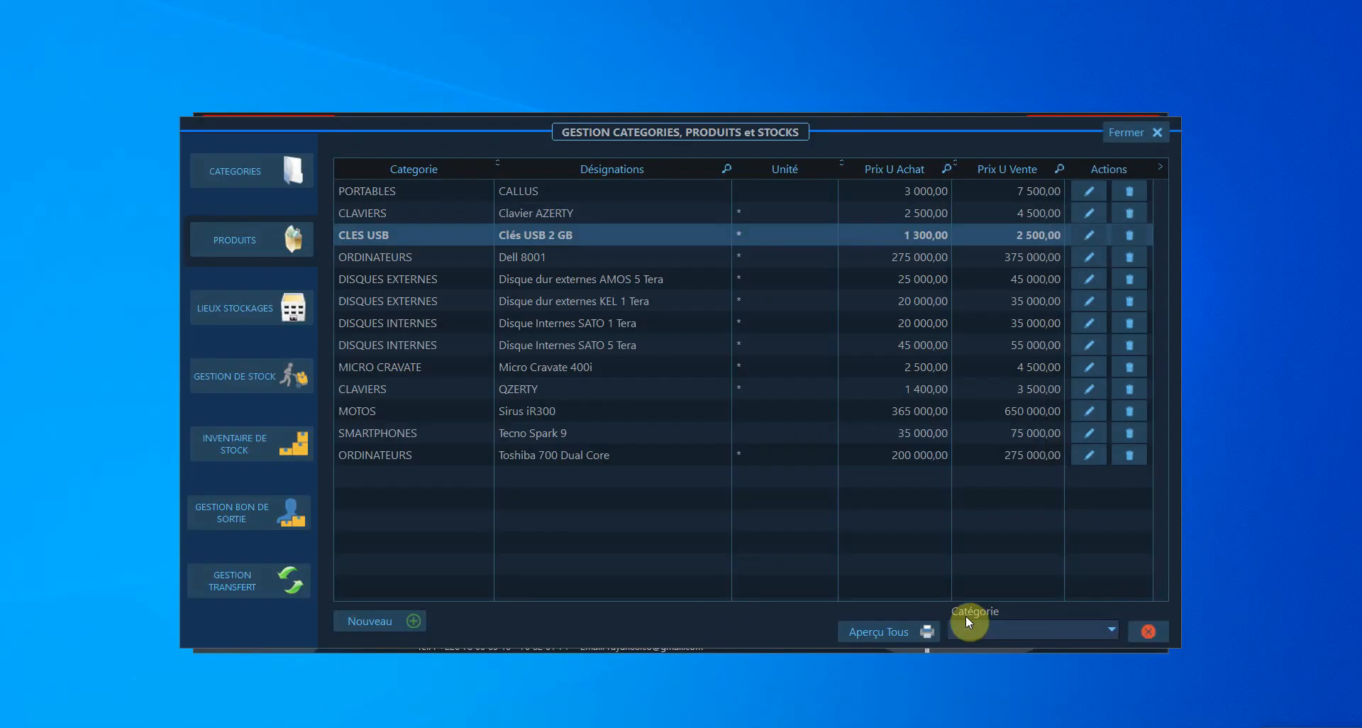